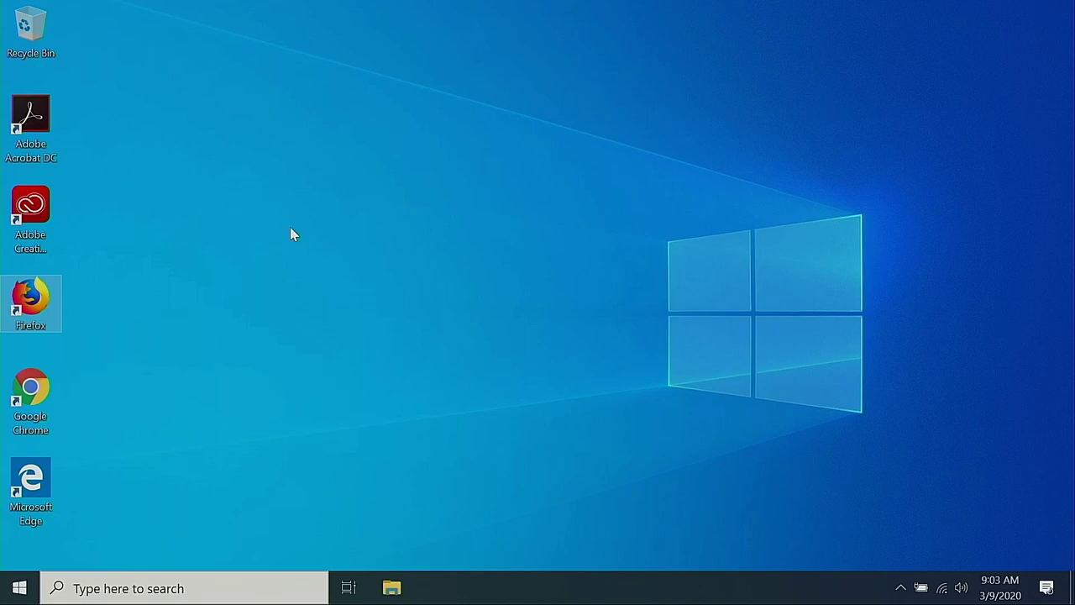
# Step: Open Firefox, go to sfsu.zoom.us and sign in to the university's Zoom portal
pyautogui.doubleClick(18, 298)
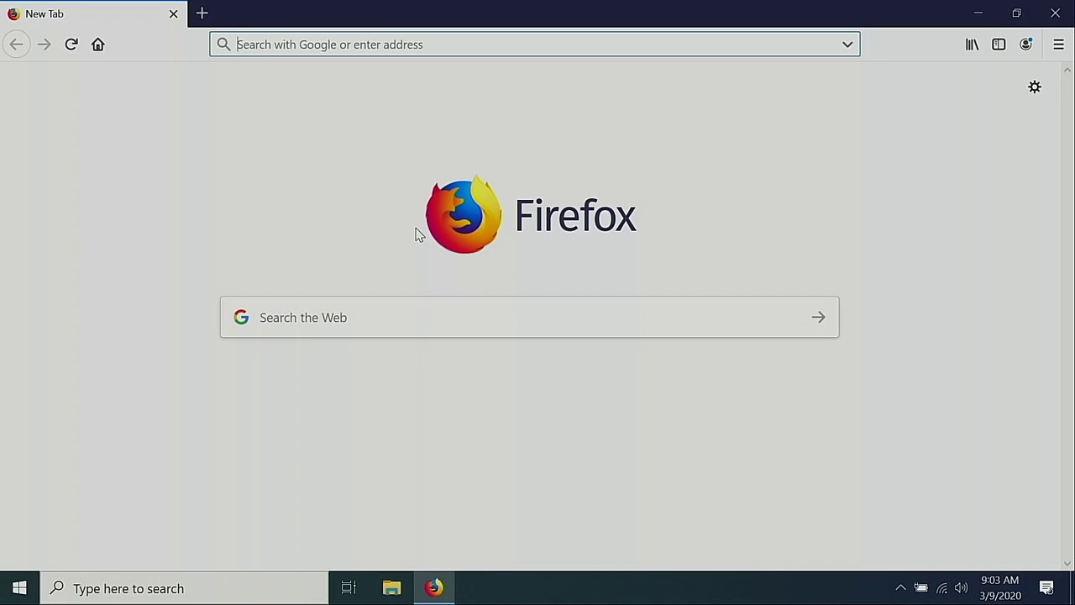
pyautogui.write('s')
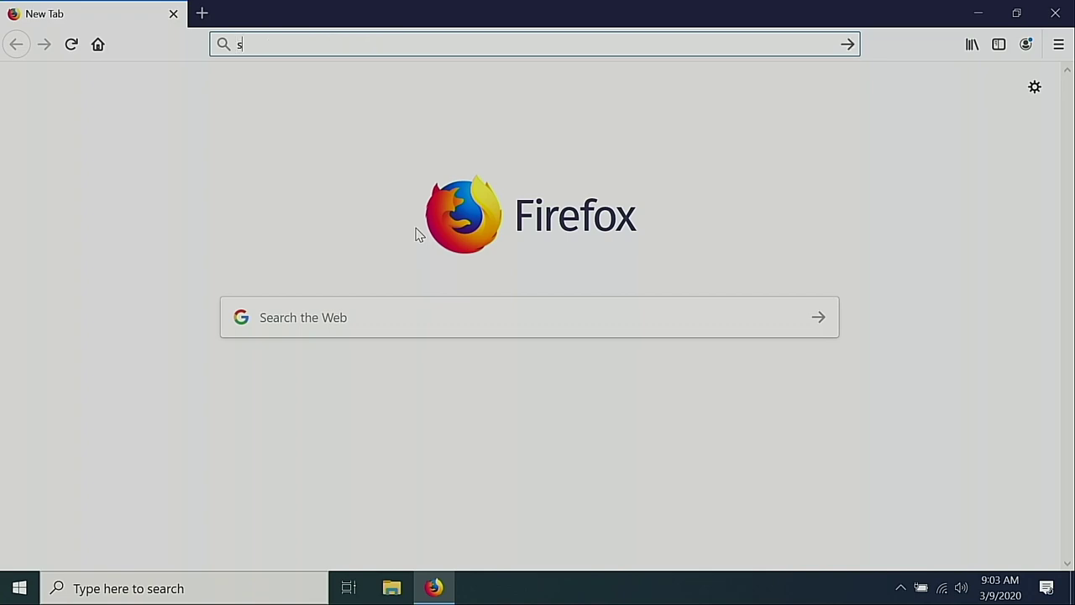
pyautogui.write('fsu.zoom.')
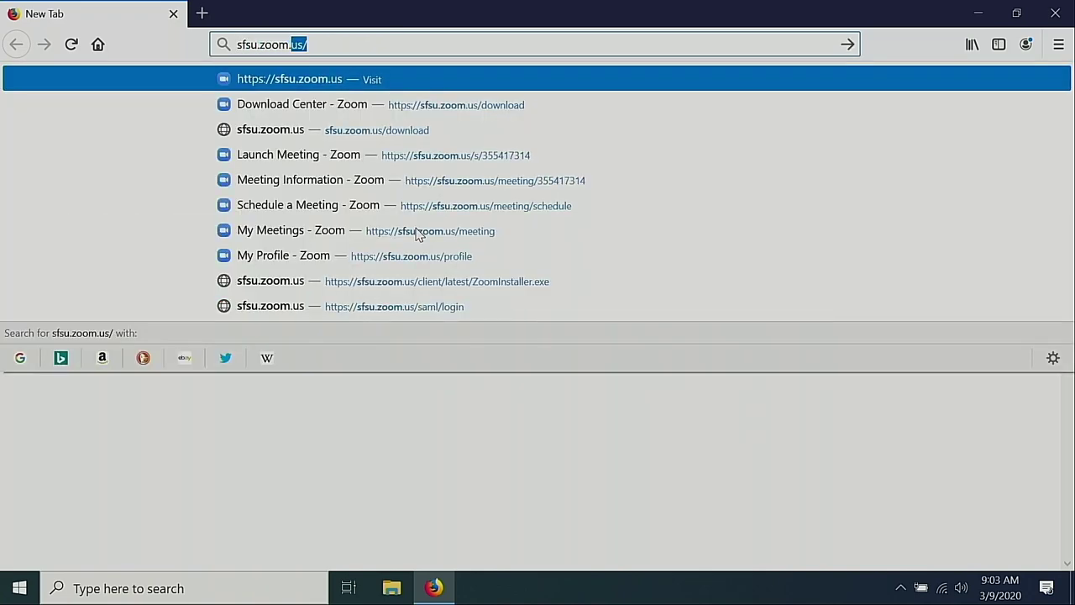
pyautogui.write('us')
pyautogui.press('Return')
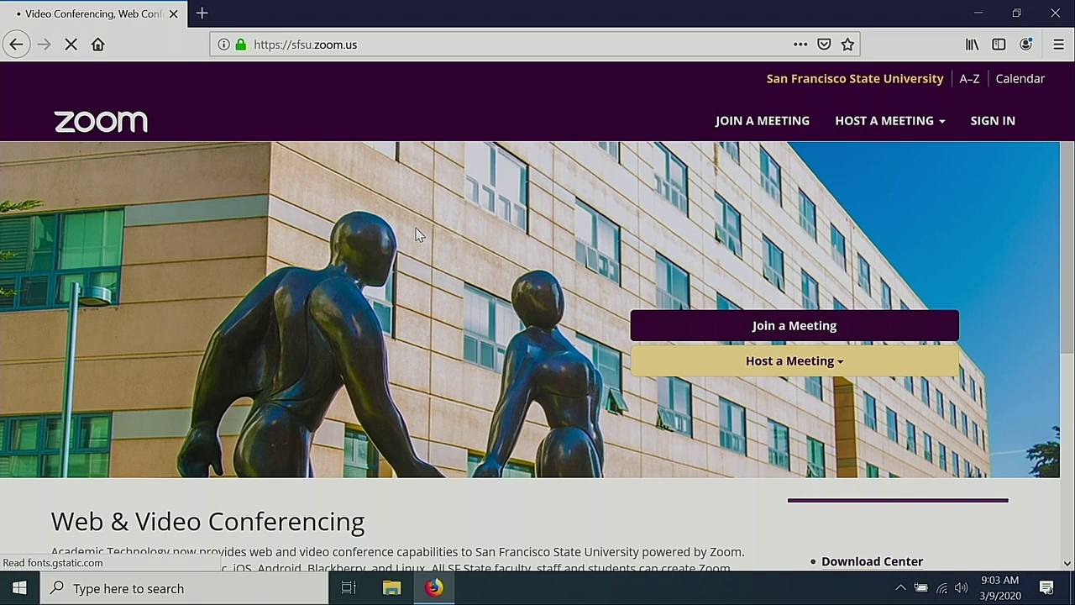
pyautogui.click(992, 121)
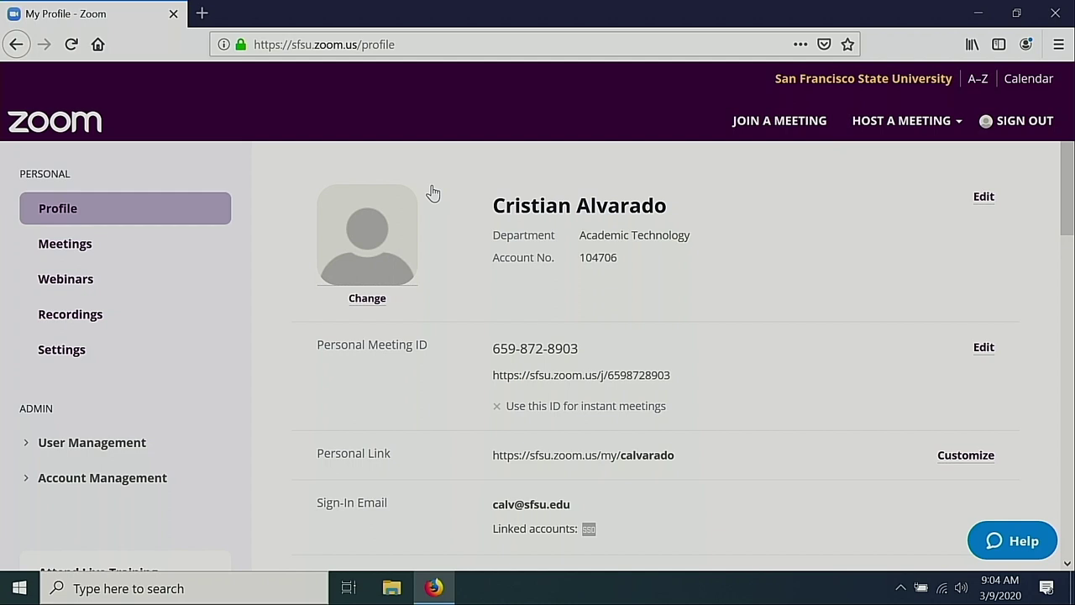
# Step: Begin scheduling a new meeting from the Meetings page with the topic "Meeting demo"
pyautogui.click(97, 250)
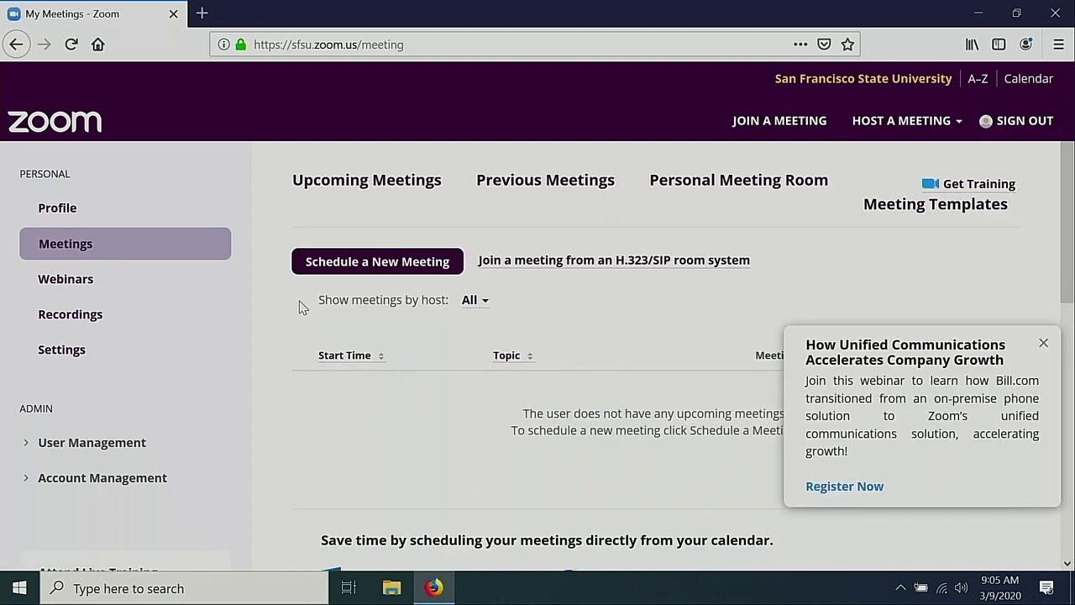
pyautogui.click(347, 265)
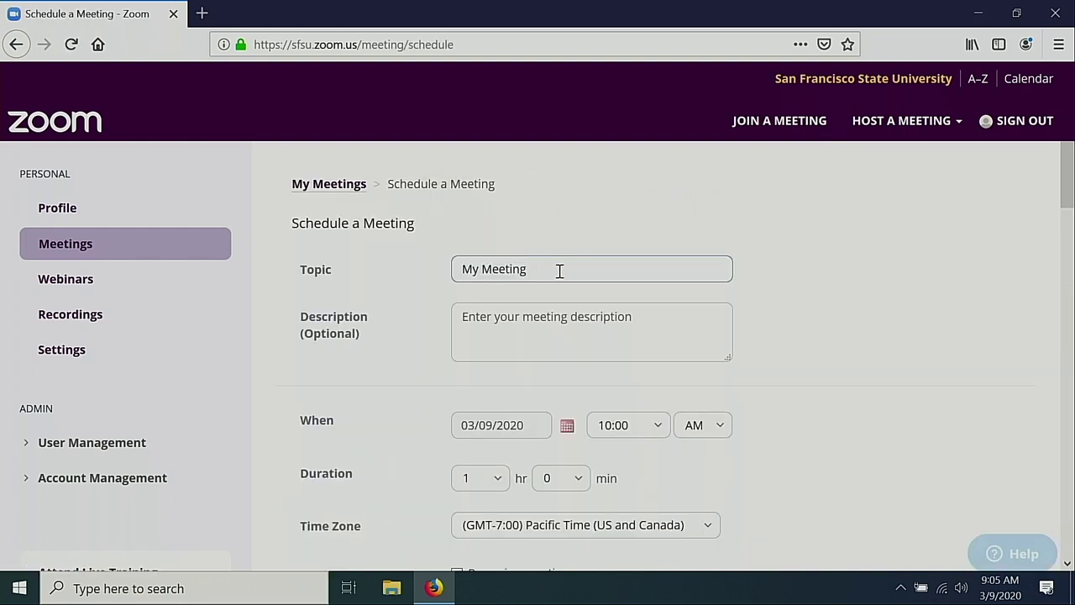
pyautogui.write('Me')
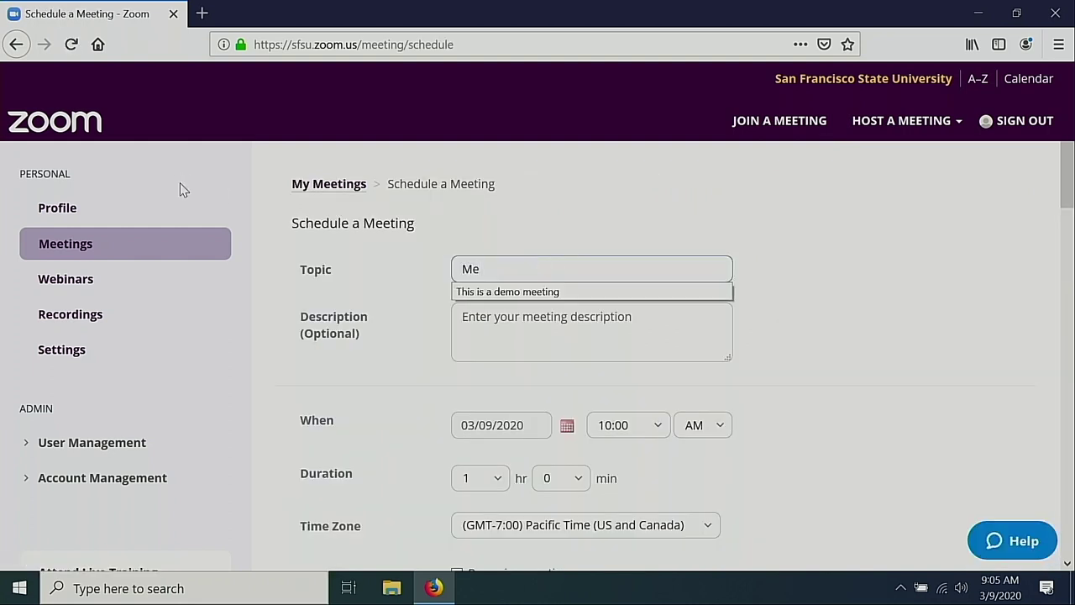
pyautogui.write('eting demo')
pyautogui.click(852, 300)
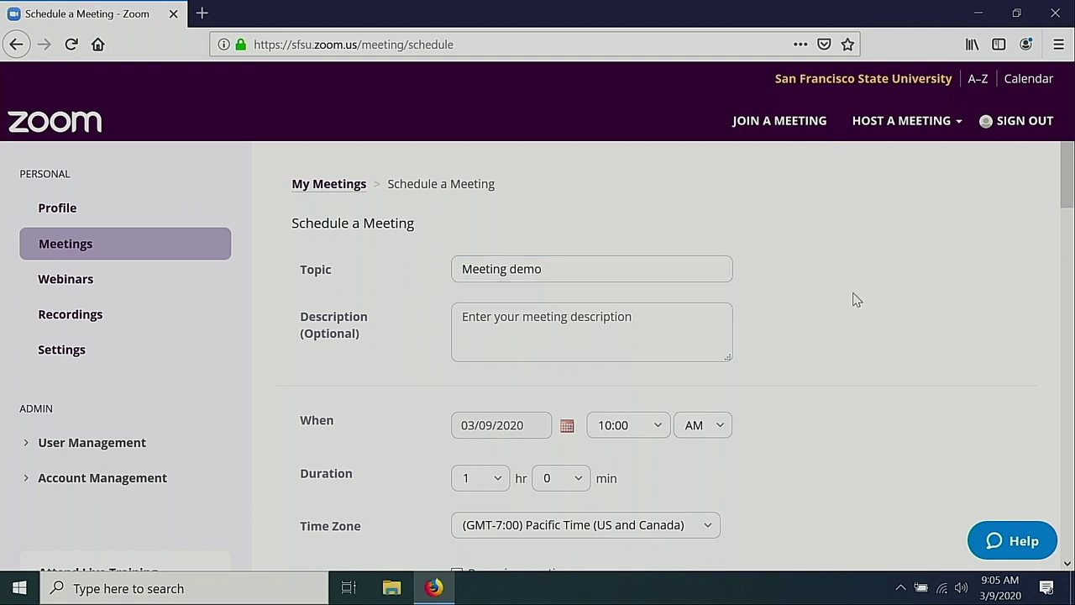
# Step: Set the meeting's date to 03/09/2020 and its start time to 9:30
pyautogui.click(568, 429)
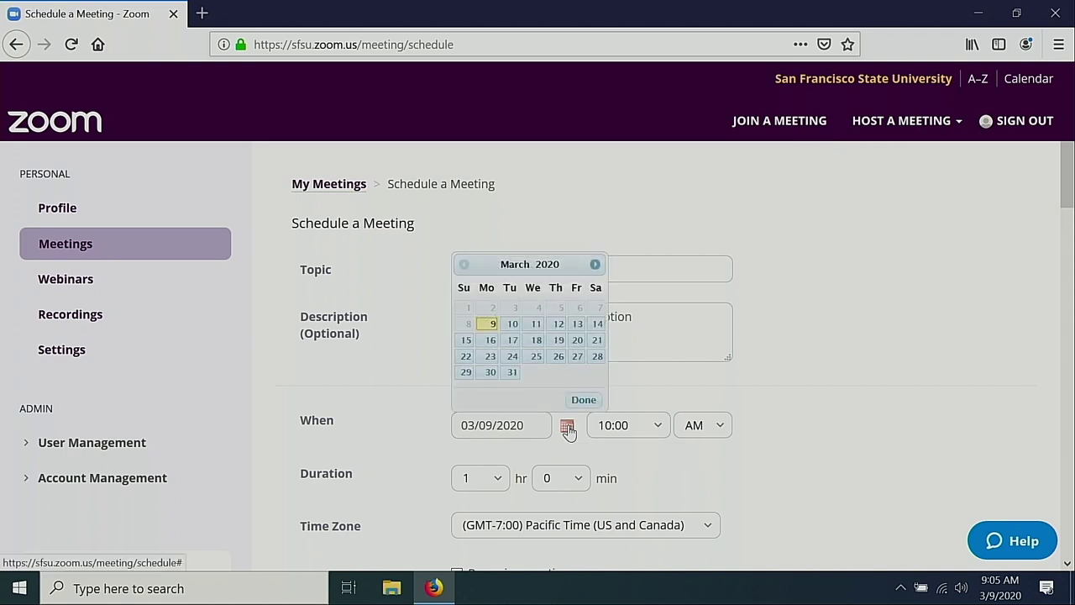
pyautogui.click(496, 326)
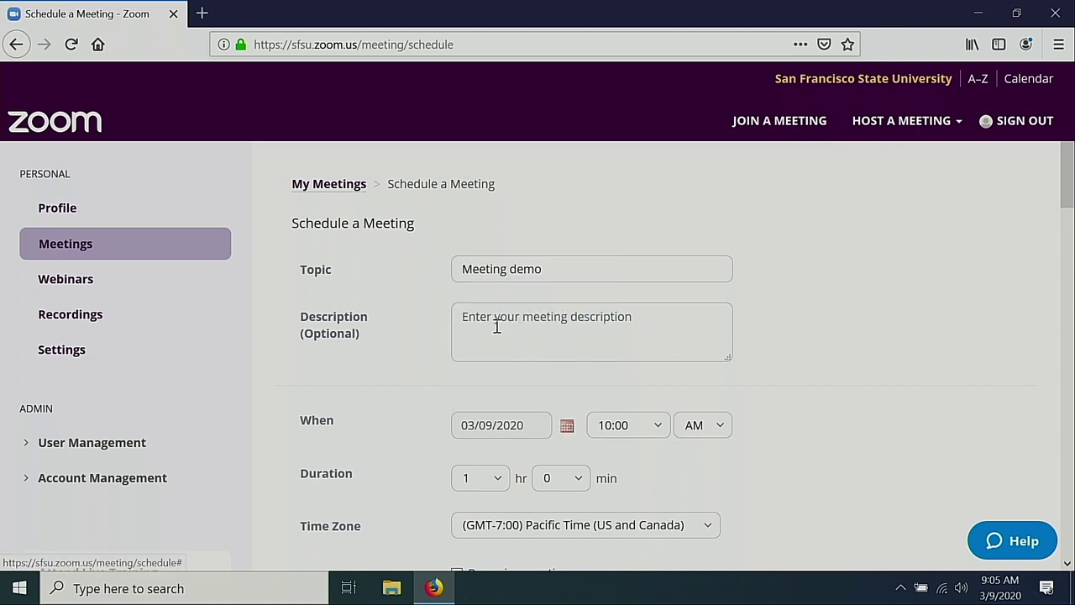
pyautogui.click(660, 430)
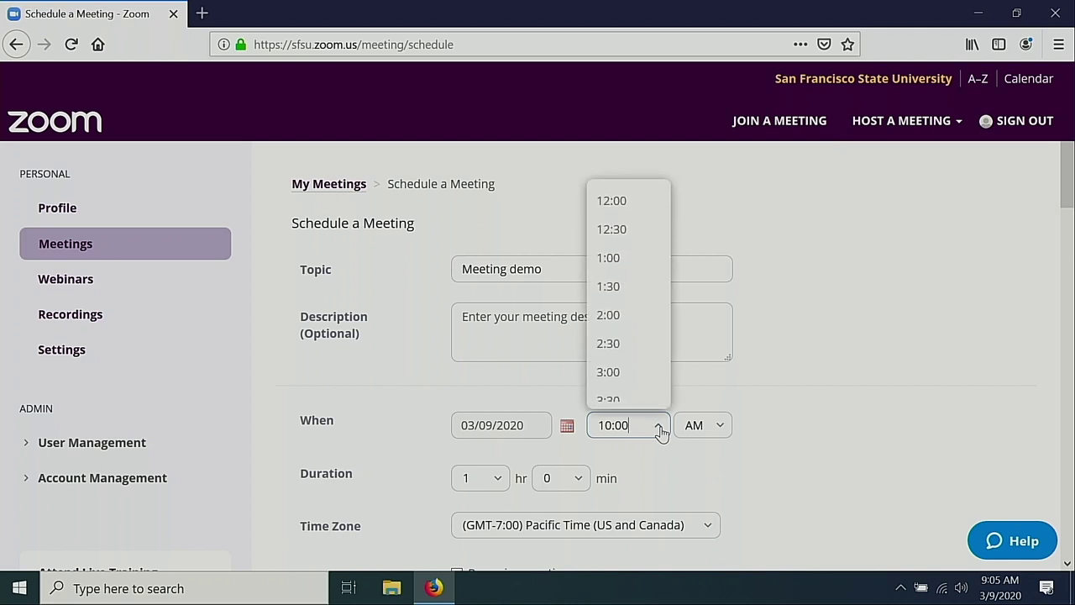
pyautogui.scroll(-8, 643, 361)
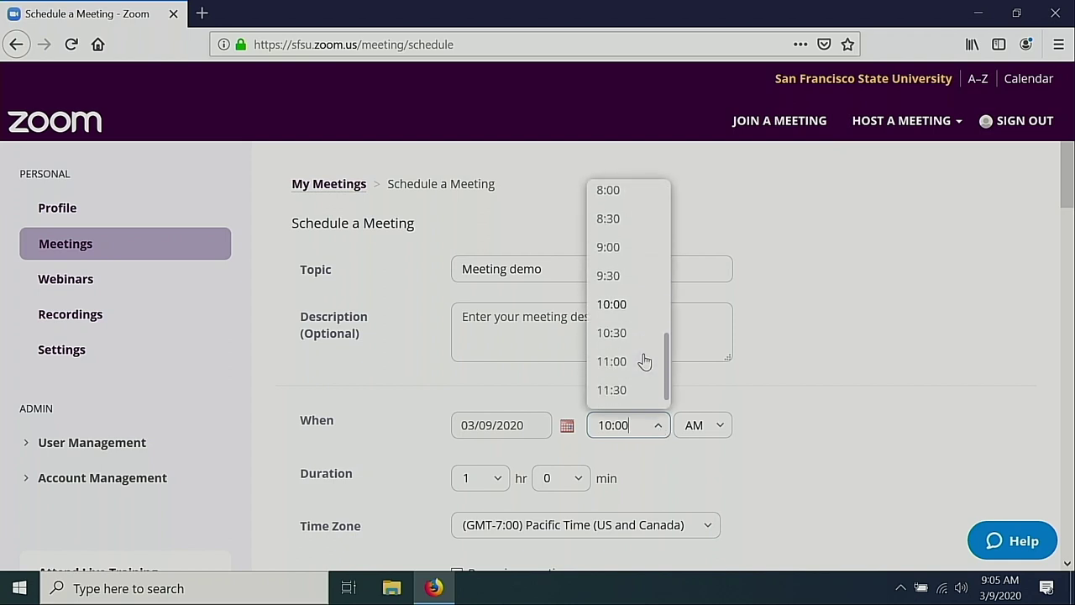
pyautogui.scroll(2, 643, 360)
pyautogui.click(636, 353)
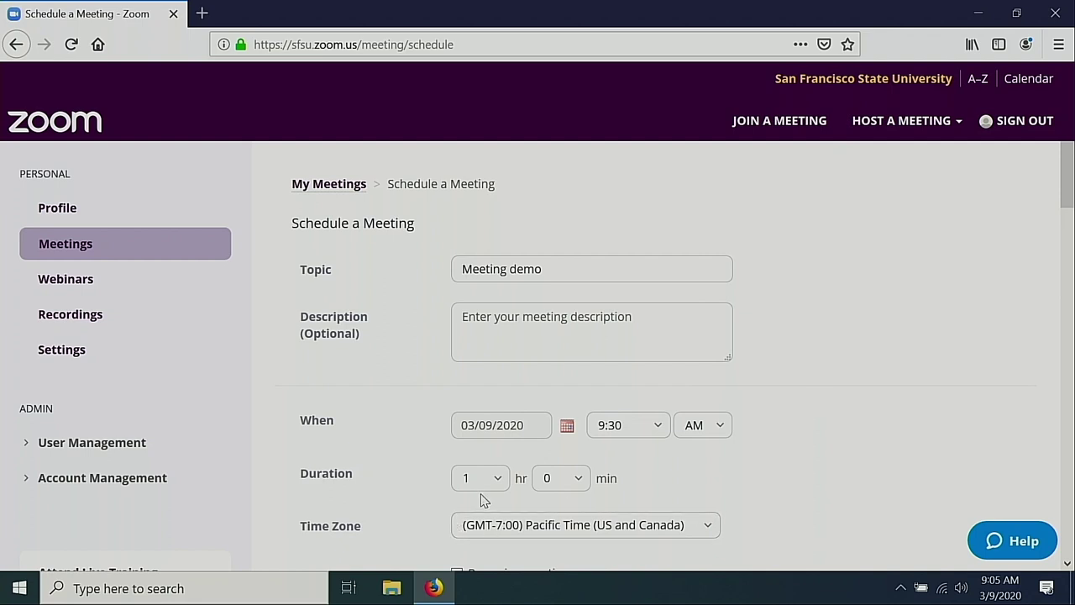
# Step: Save the scheduled meeting and copy its full meeting invitation
pyautogui.scroll(-4, 864, 483)
pyautogui.scroll(-5, 864, 486)
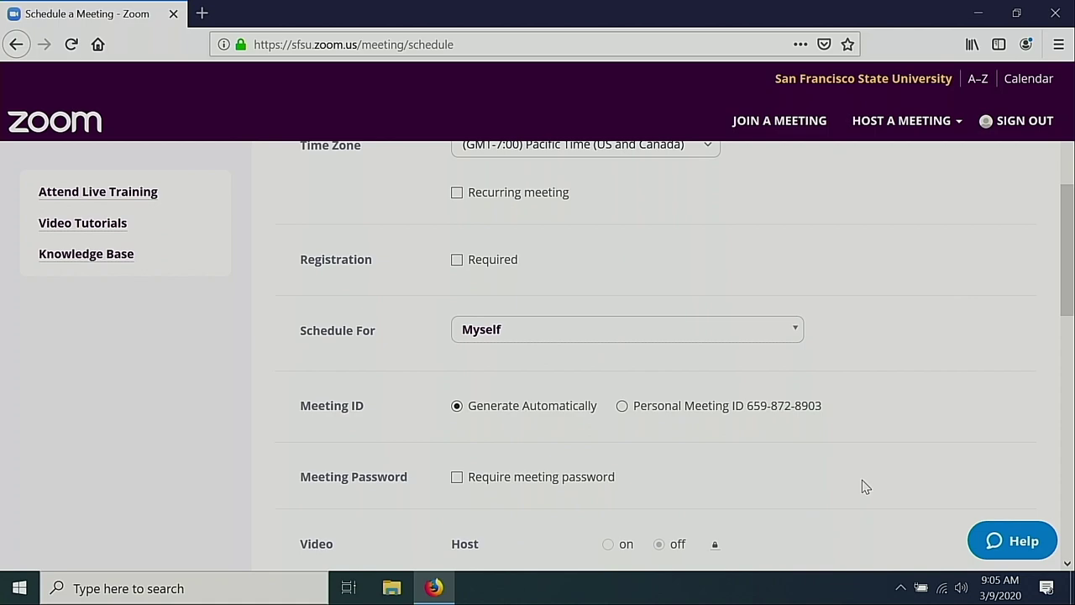
pyautogui.scroll(-3, 864, 486)
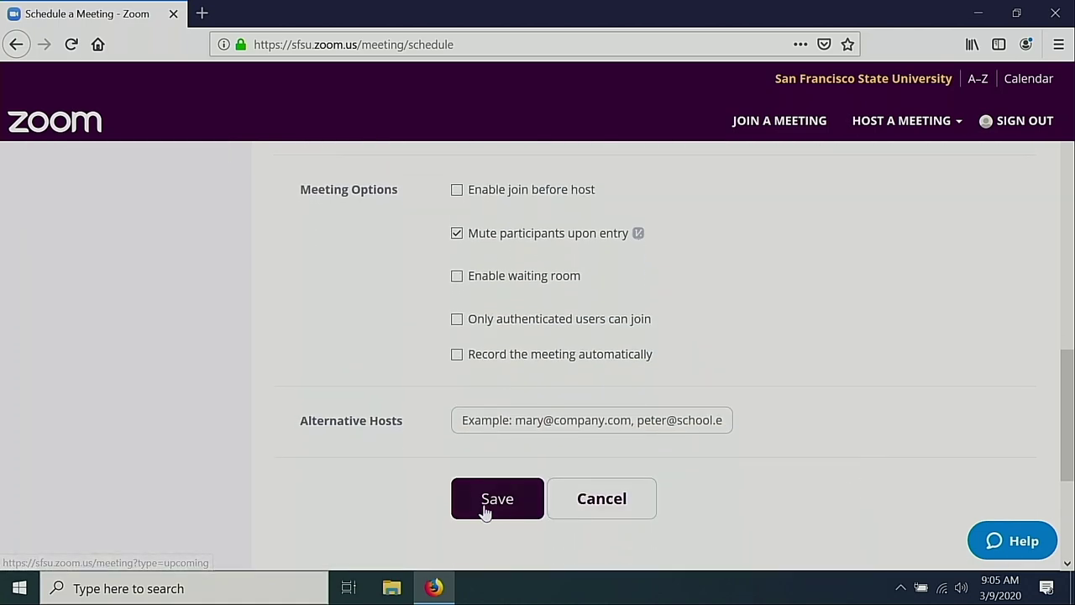
pyautogui.click(482, 511)
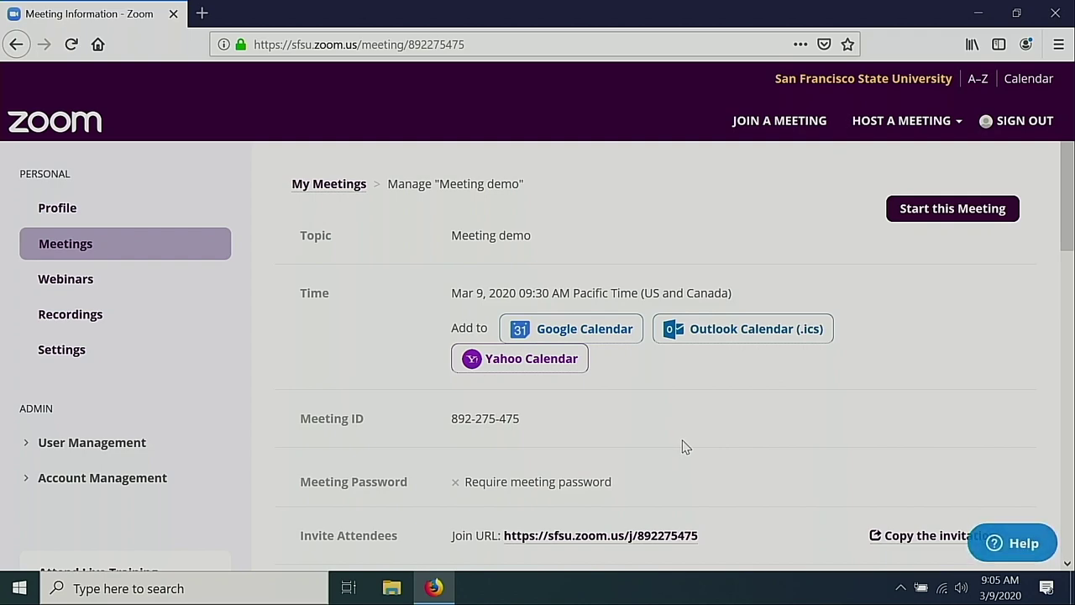
pyautogui.click(901, 538)
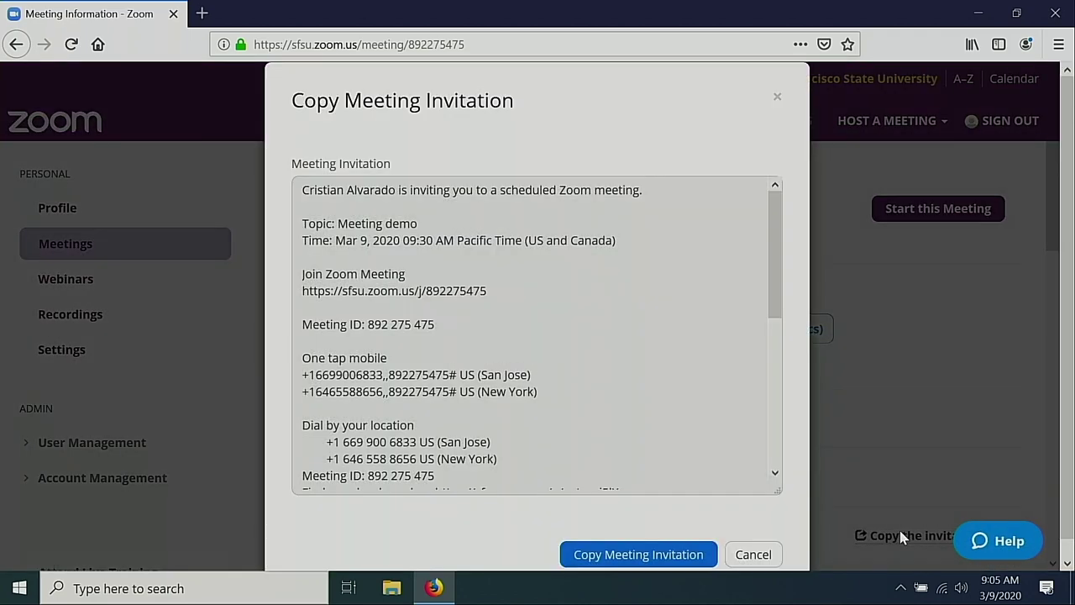
pyautogui.click(678, 560)
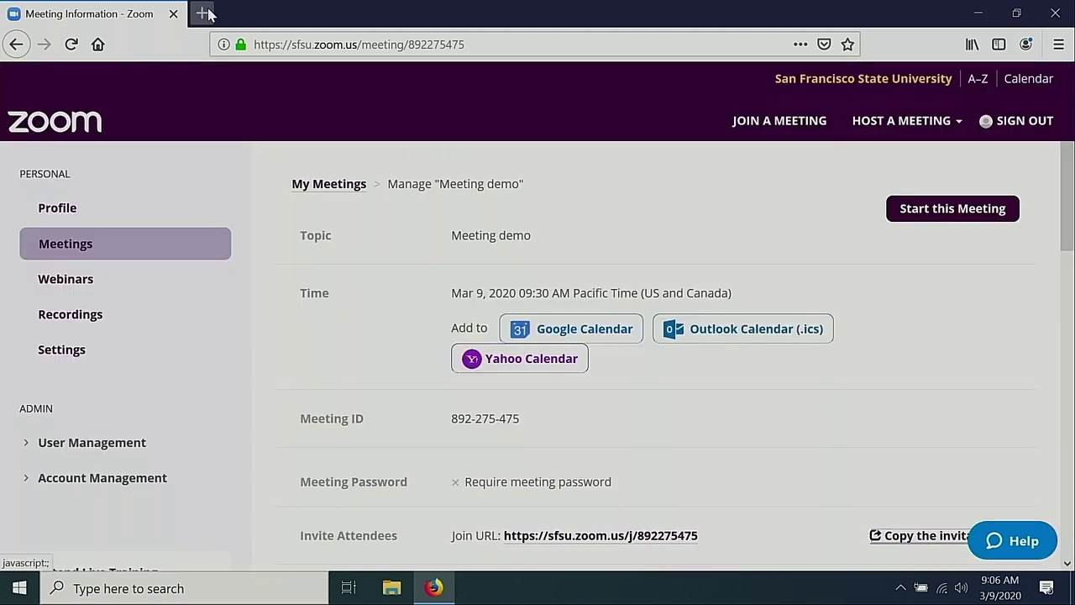
# Step: Open the Zoom Download Center at sfsu.zoom.us/download in a new browser tab
pyautogui.click(202, 13)
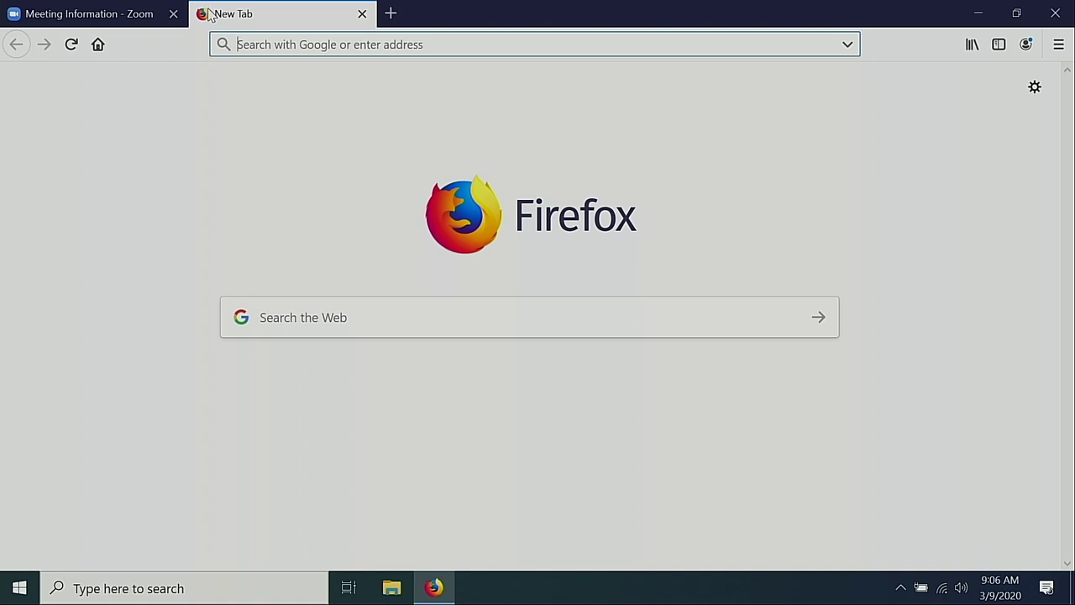
pyautogui.write('sfsu.zoom')
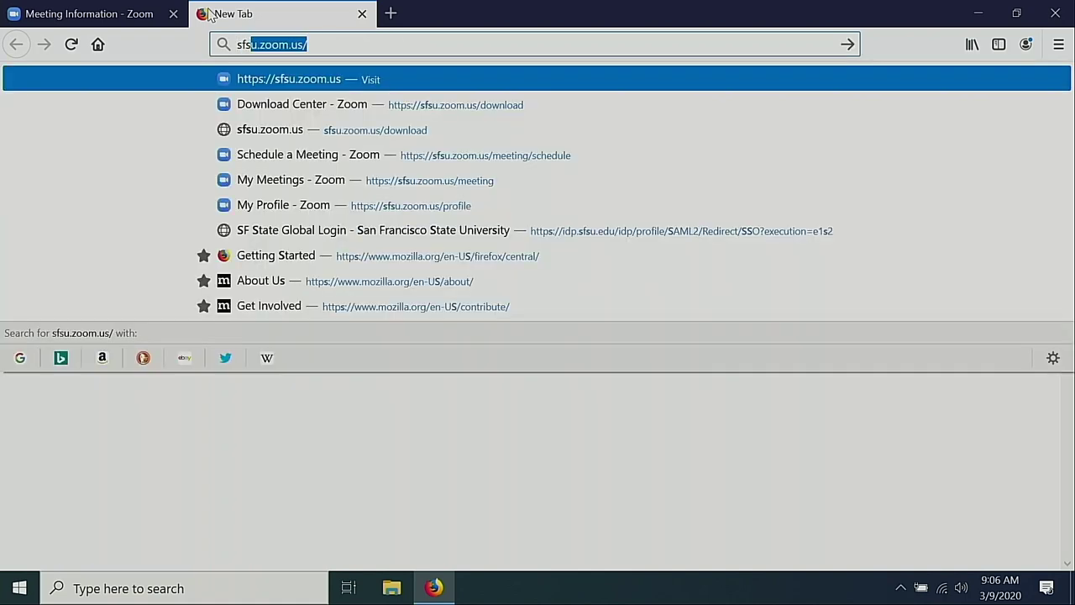
pyautogui.write('.us')
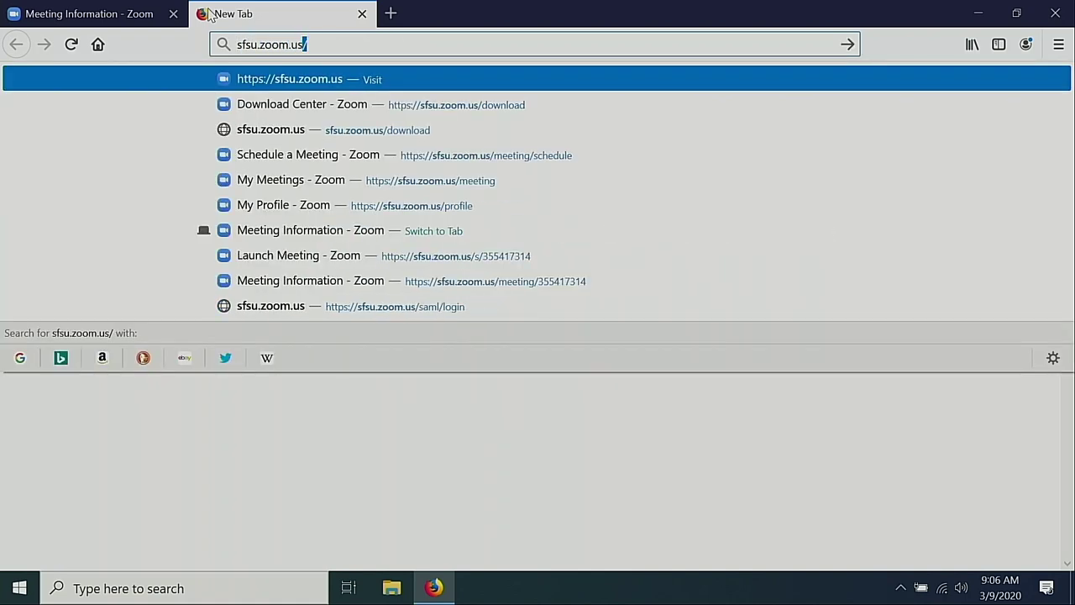
pyautogui.write('/download')
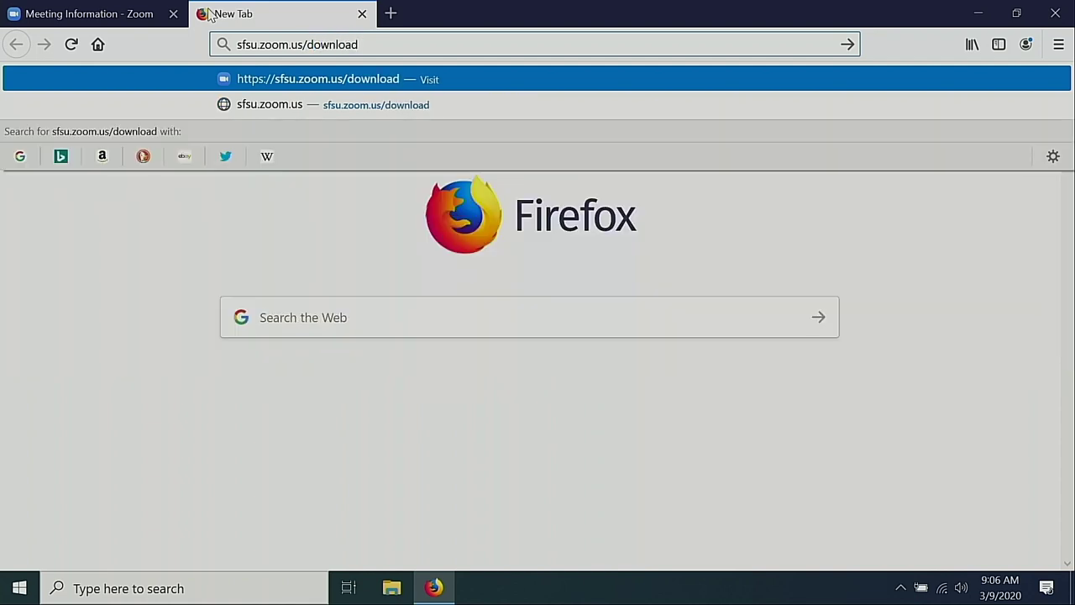
pyautogui.press('Return')
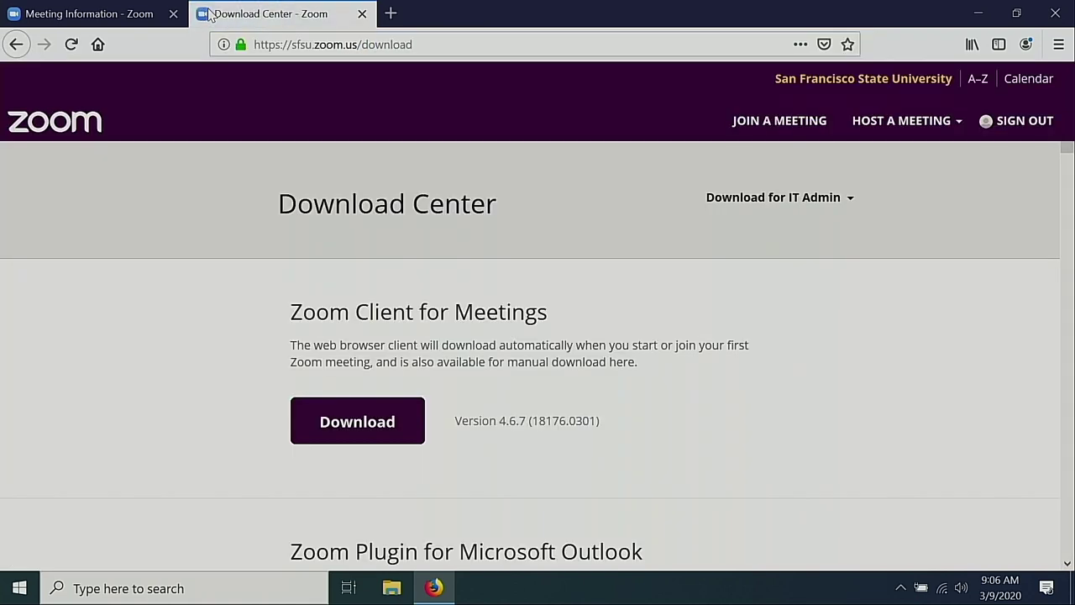
# Step: Download the Zoom Client for Meetings, save ZoomInstaller.exe and run the downloaded installer
pyautogui.click(341, 415)
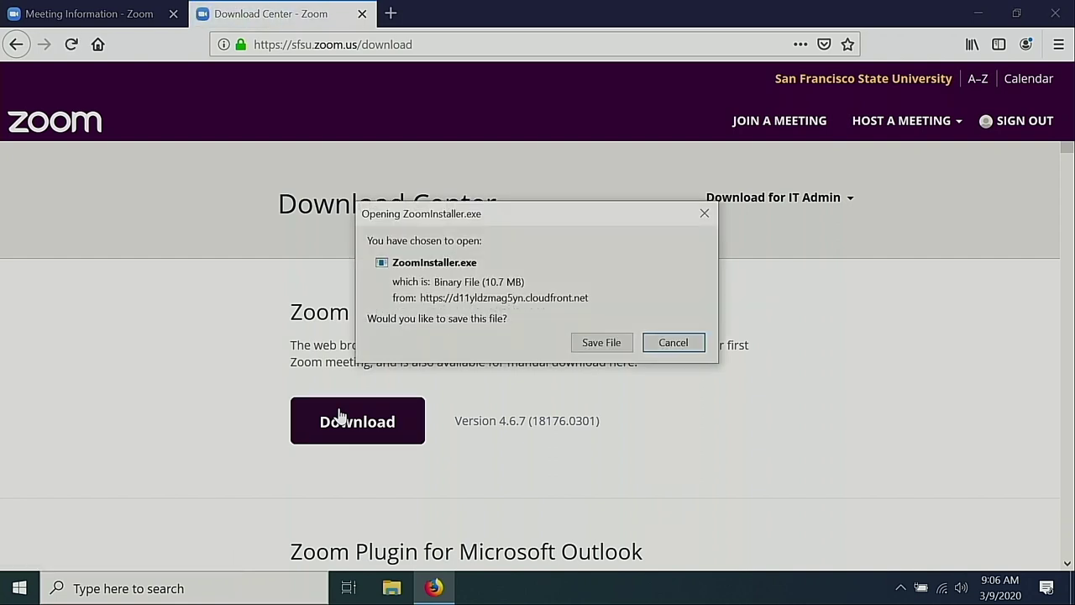
pyautogui.click(611, 343)
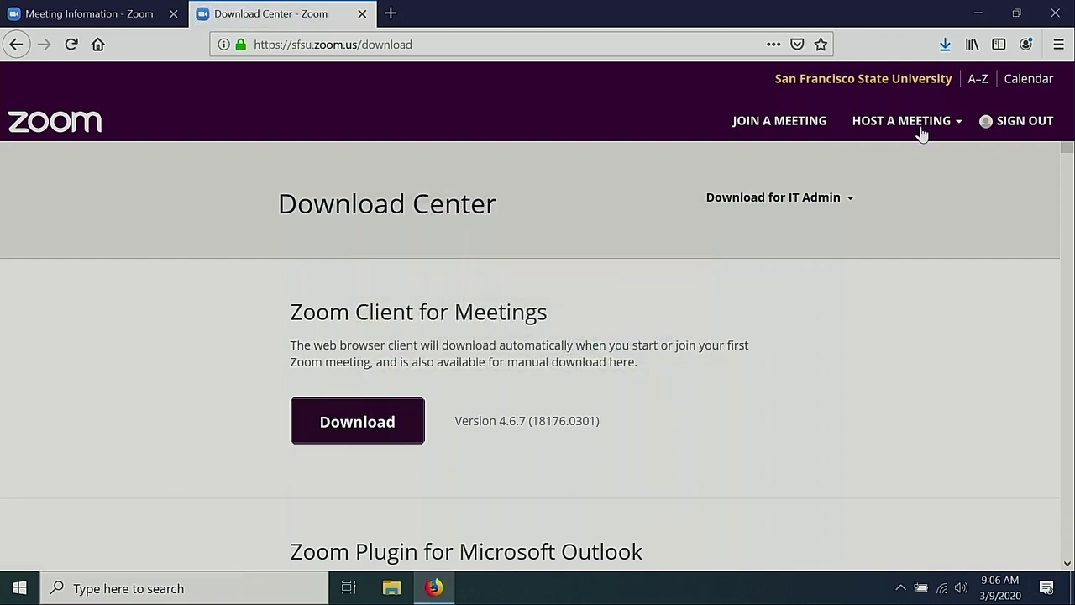
pyautogui.click(942, 53)
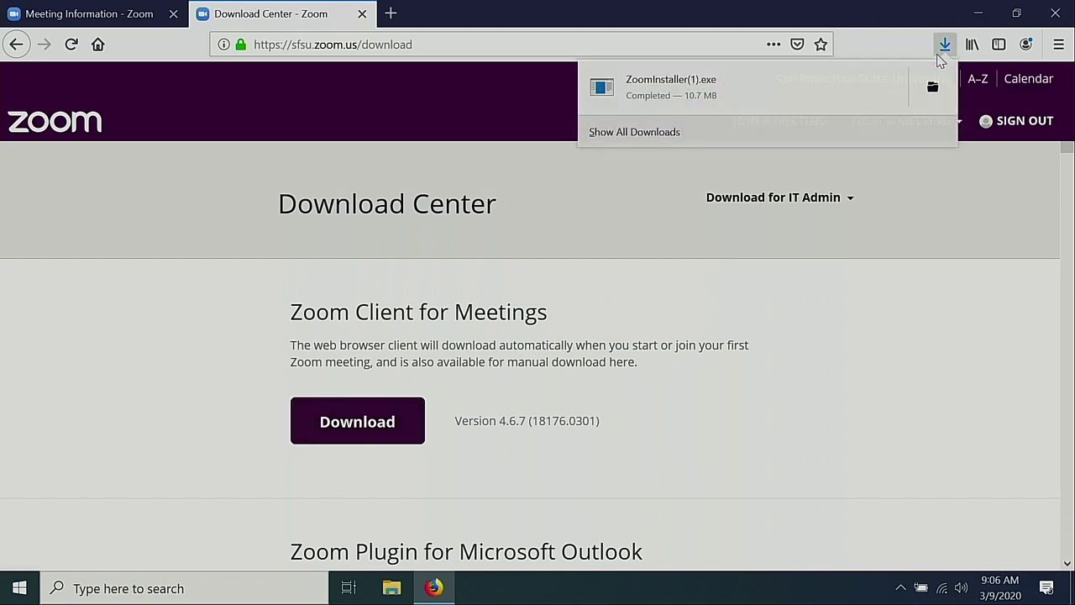
pyautogui.click(790, 110)
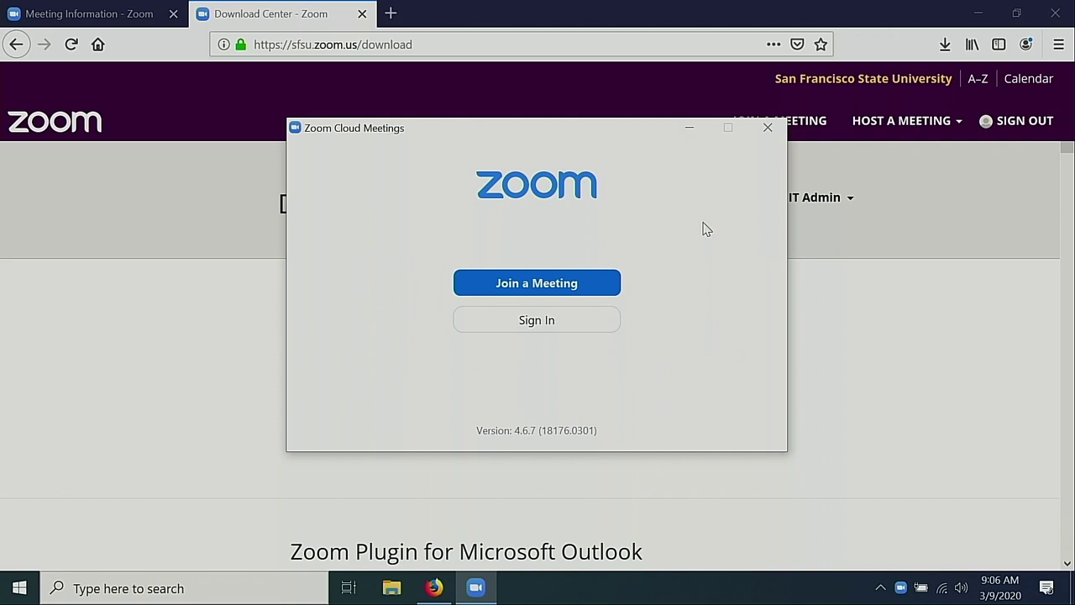
# Step: Sign in to the Zoom desktop client with SSO using the company domain sfsu, allowing the browser link to open in Zoom
pyautogui.click(574, 331)
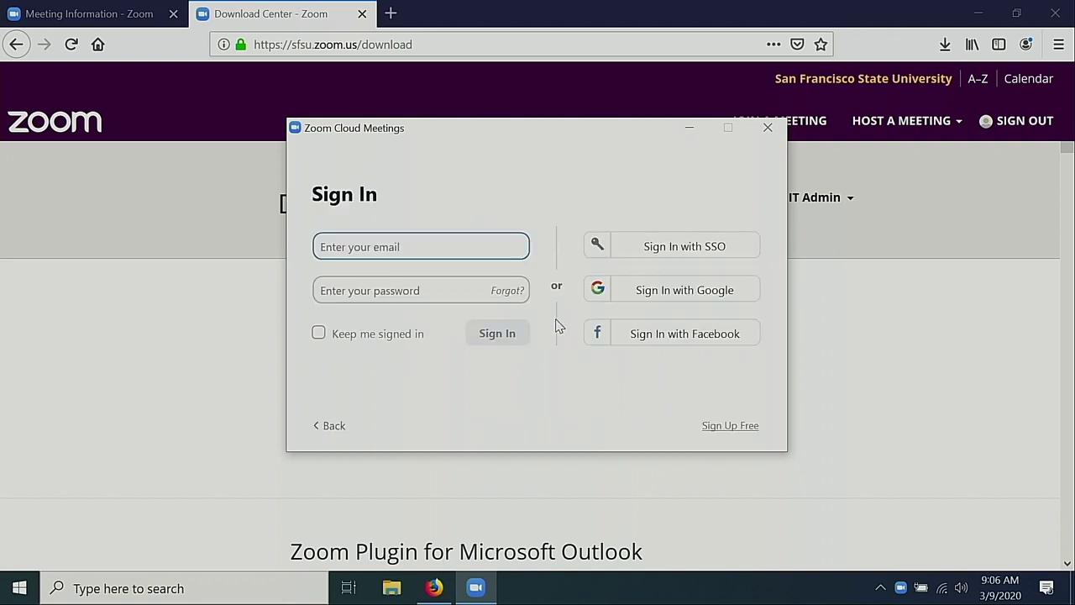
pyautogui.click(659, 247)
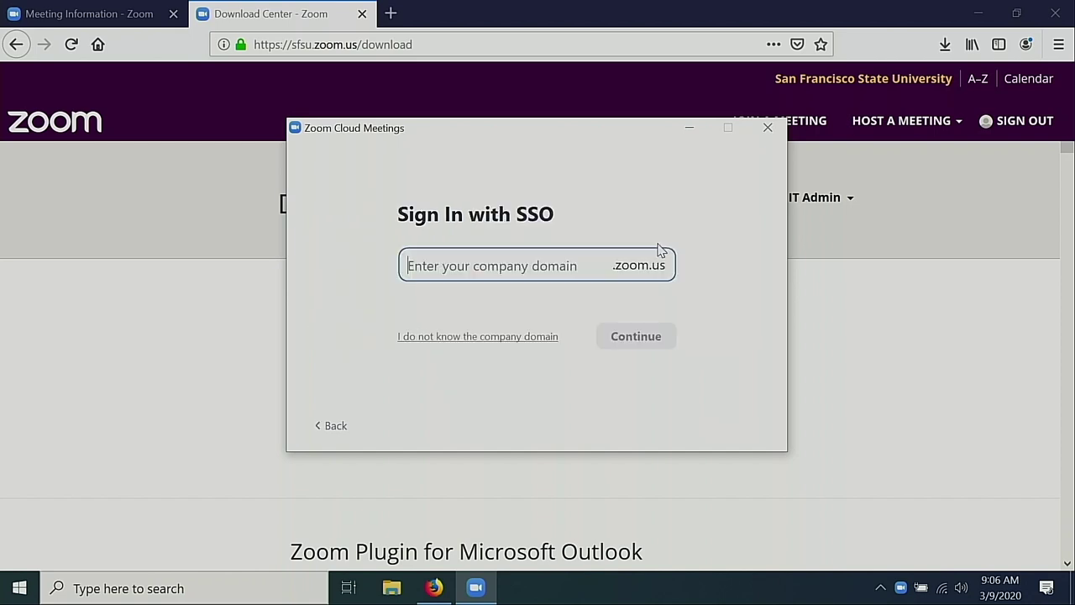
pyautogui.write('sfsu')
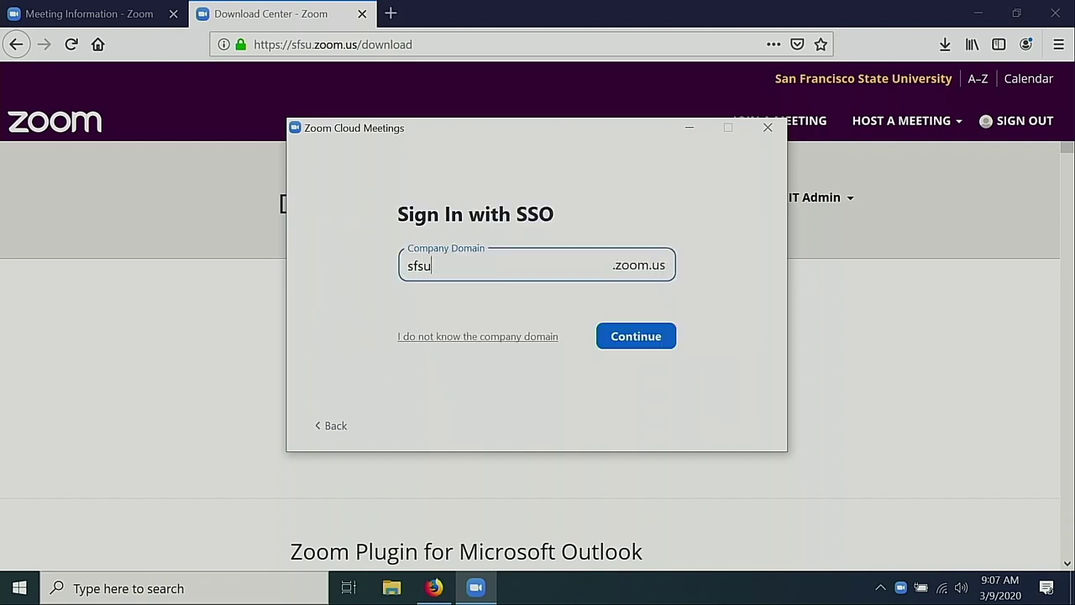
pyautogui.click(629, 338)
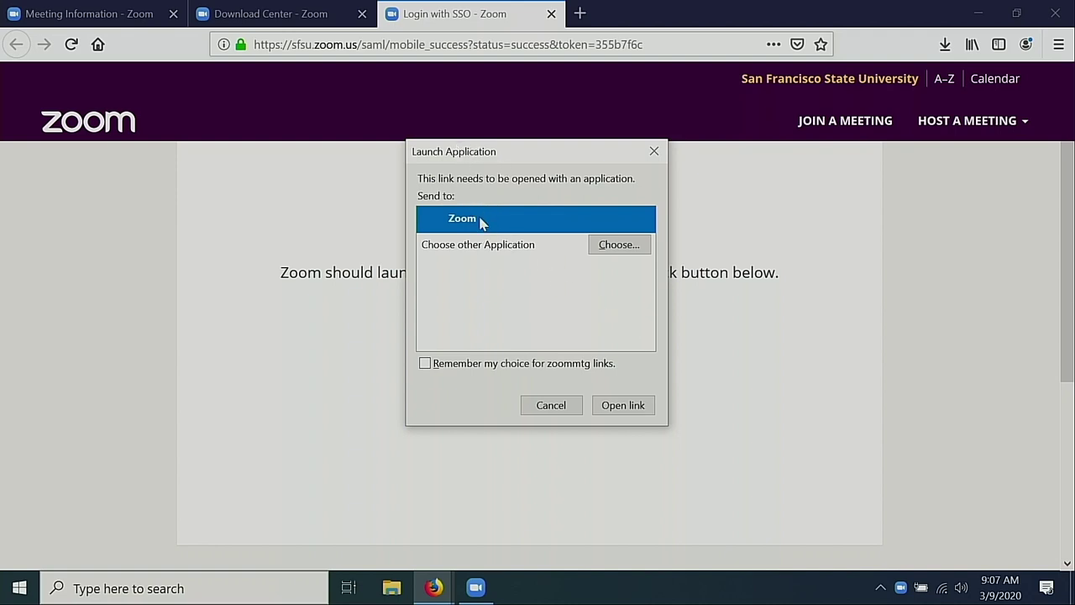
pyautogui.click(624, 404)
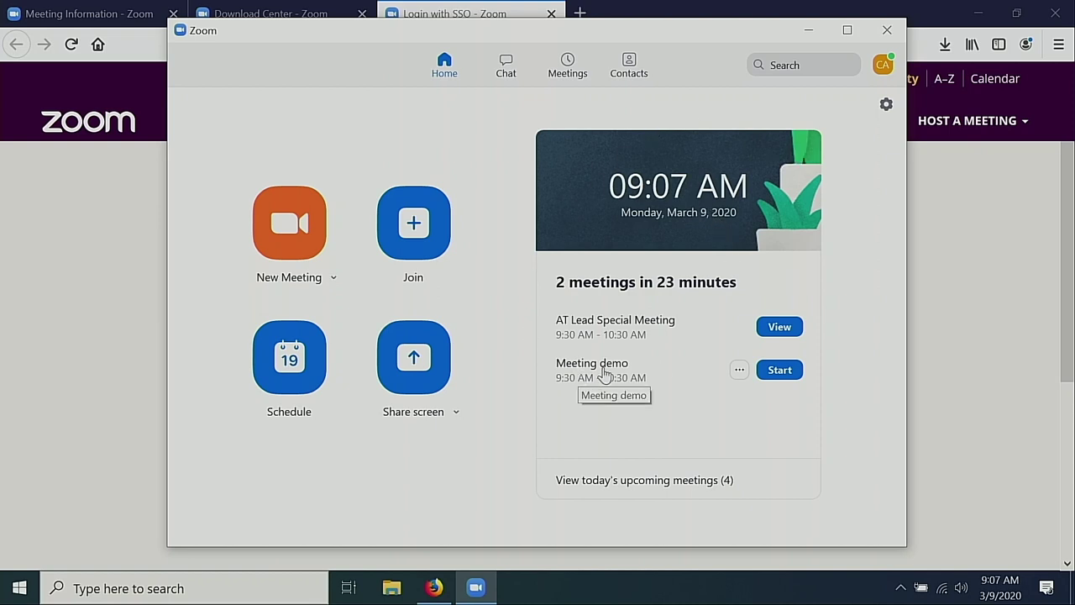
# Step: Start the scheduled "Meeting demo" from the Zoom client's home screen
pyautogui.click(795, 378)
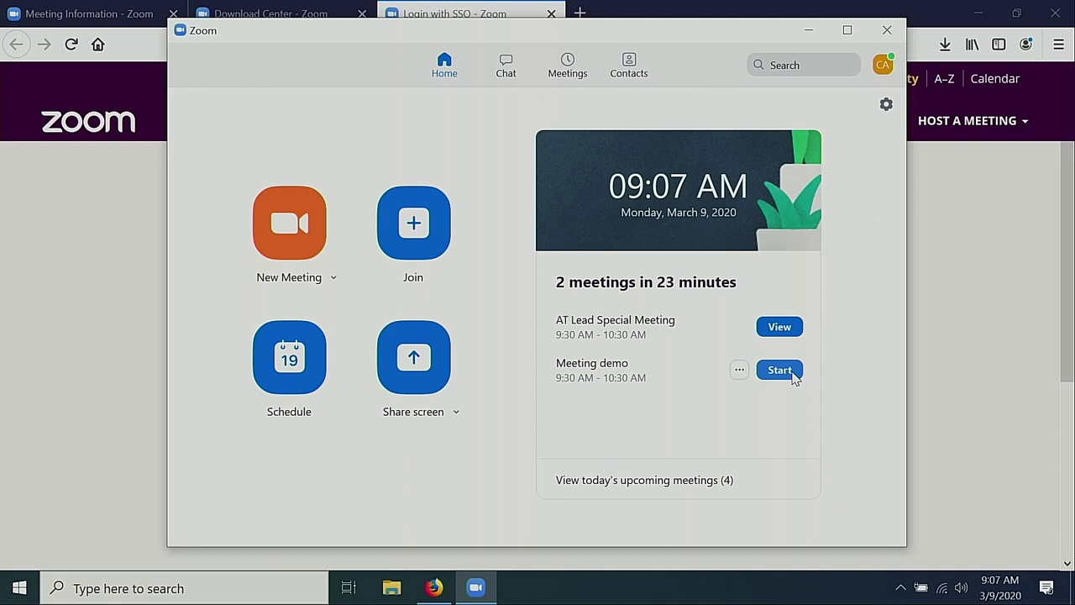
pyautogui.click(779, 370)
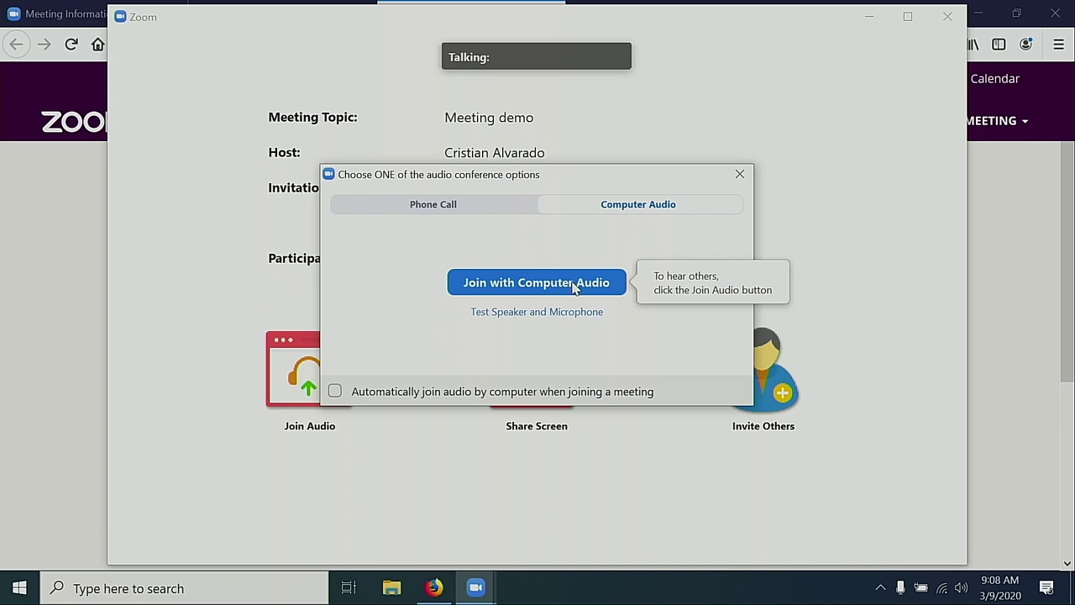
# Step: View the phone call dial-in details, and join the meeting with computer audio
pyautogui.click(484, 207)
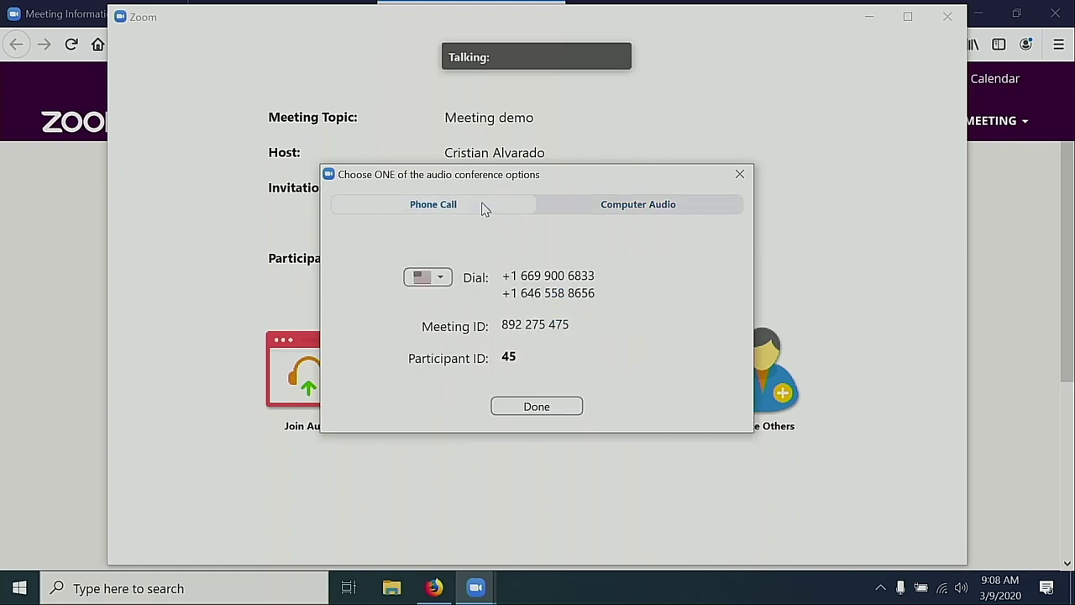
pyautogui.click(610, 215)
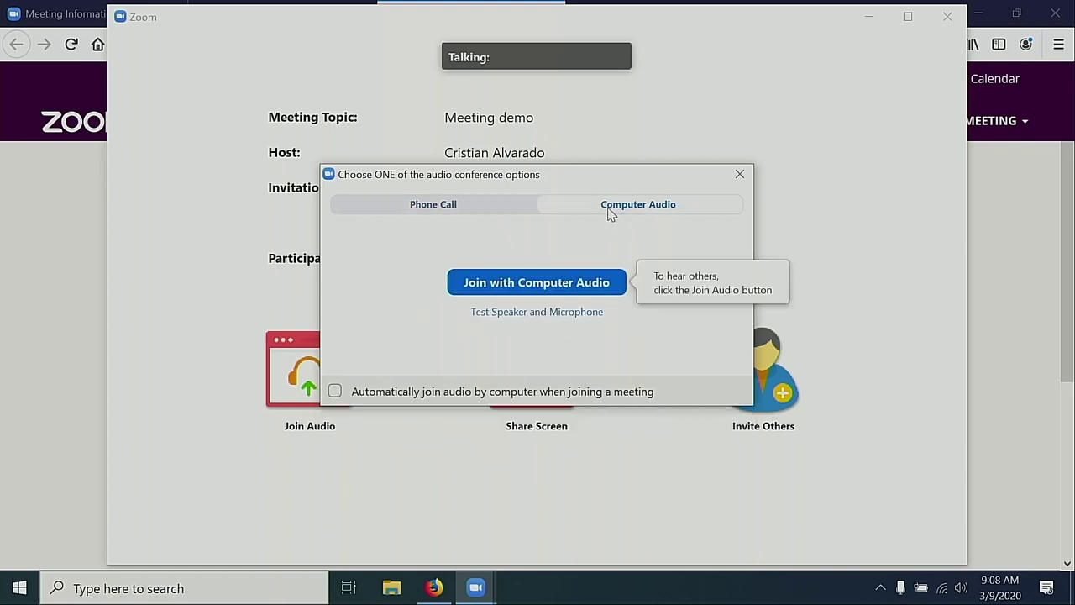
pyautogui.click(542, 285)
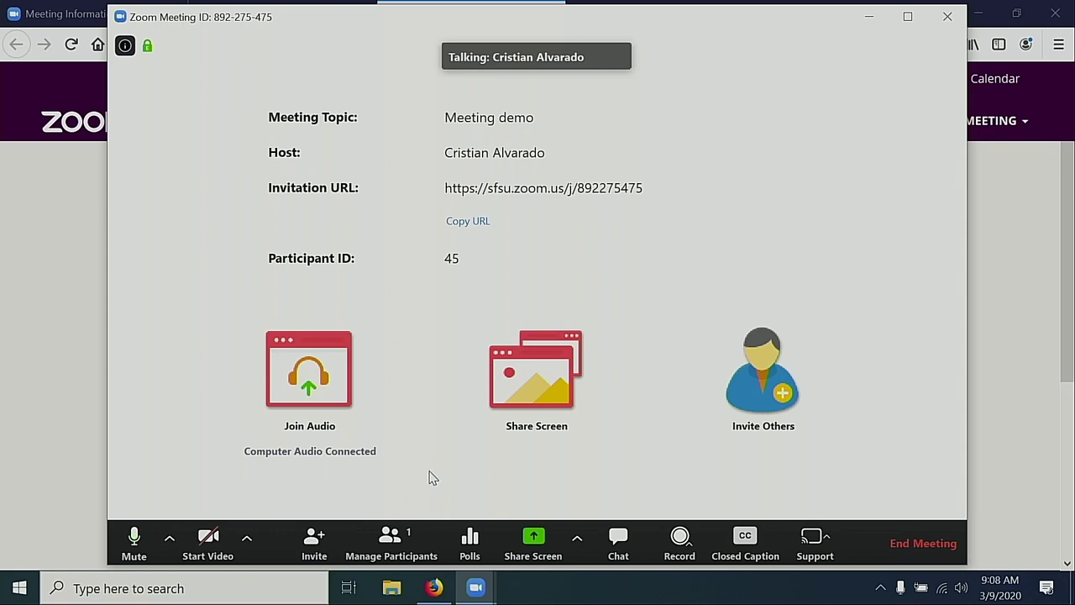
# Step: Mute and unmute the host's own microphone in the meeting
pyautogui.click(132, 538)
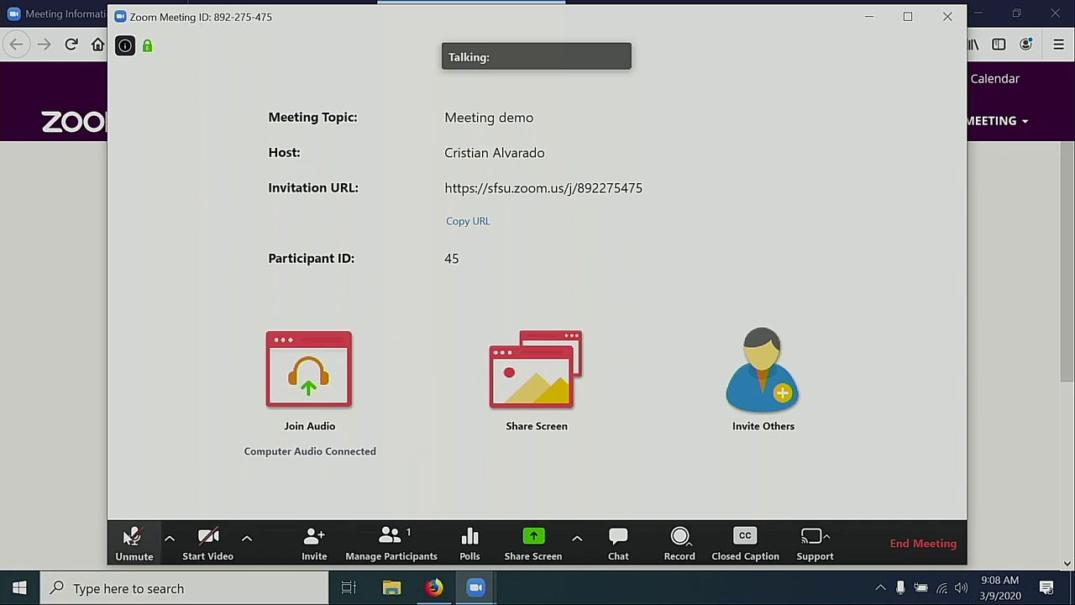
pyautogui.click(131, 537)
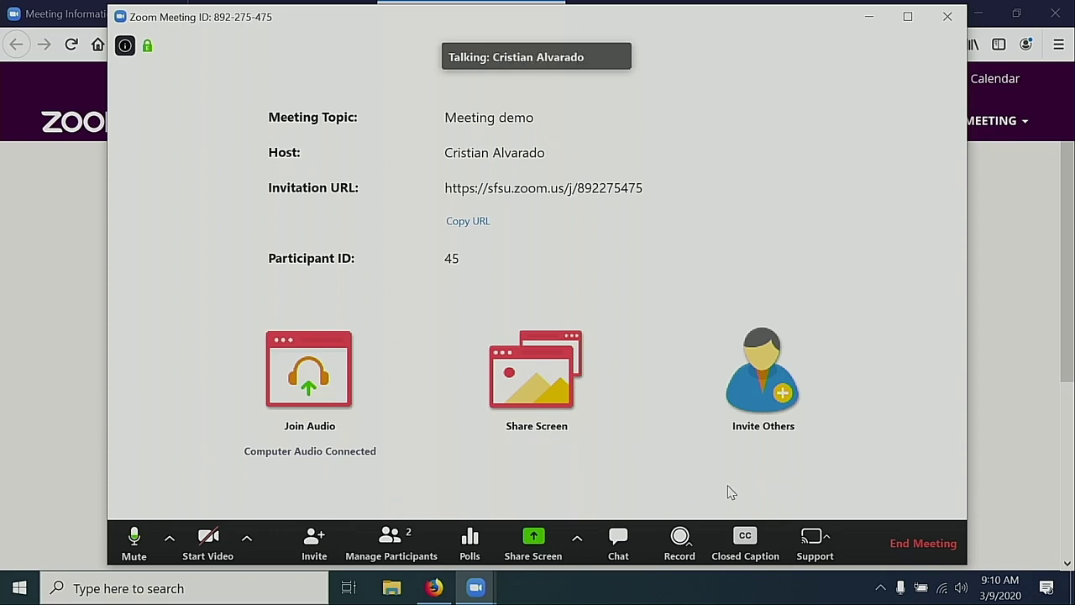
# Step: Show the participants list and mute the participant named Demo
pyautogui.click(389, 538)
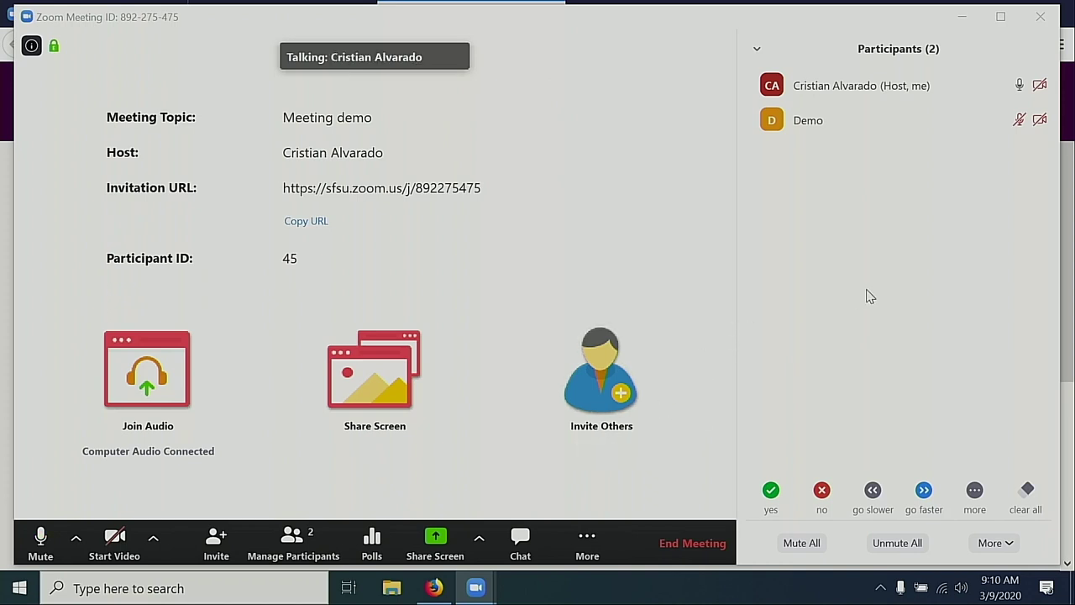
pyautogui.moveTo(842, 94)
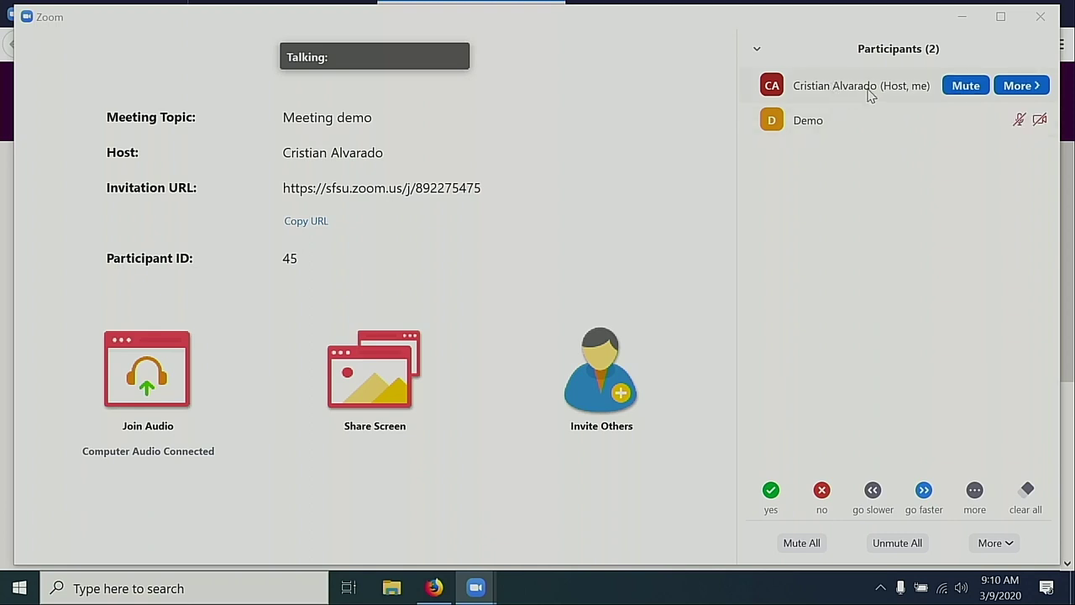
pyautogui.moveTo(864, 135)
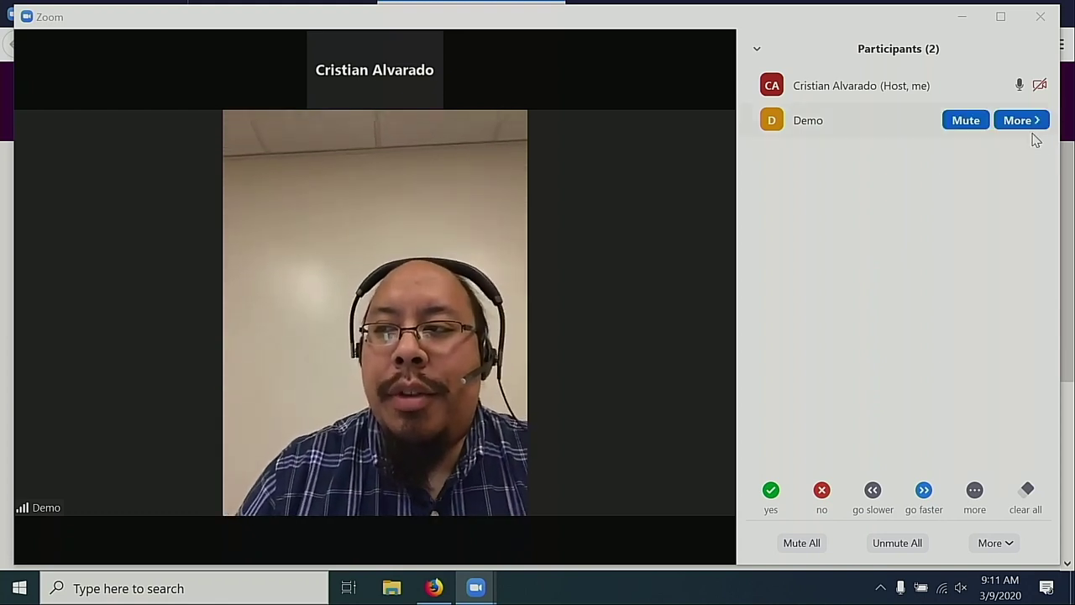
pyautogui.moveTo(919, 129)
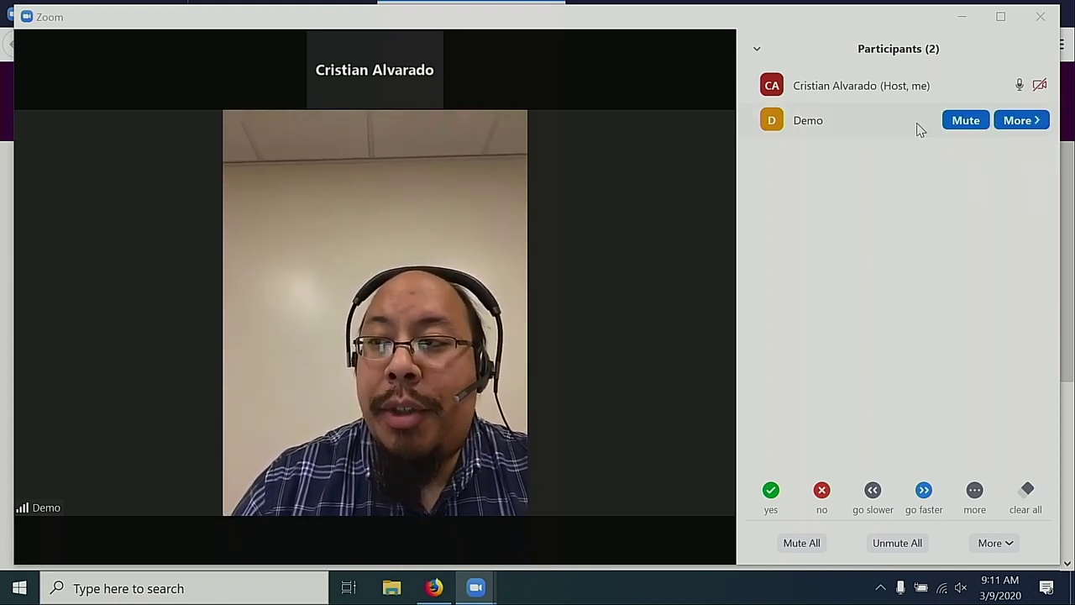
pyautogui.click(966, 121)
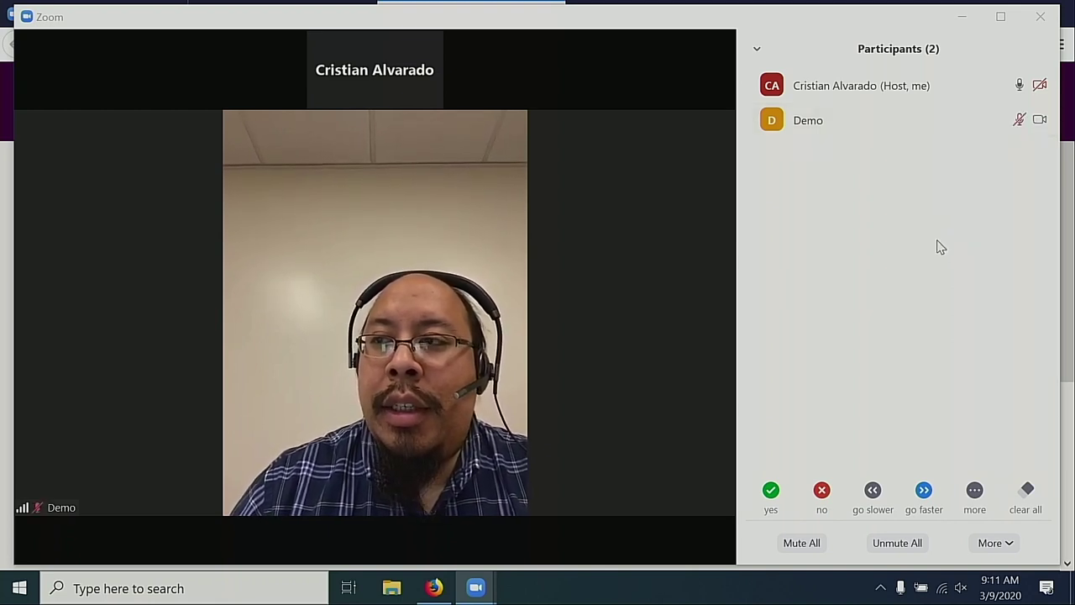
pyautogui.moveTo(1046, 127)
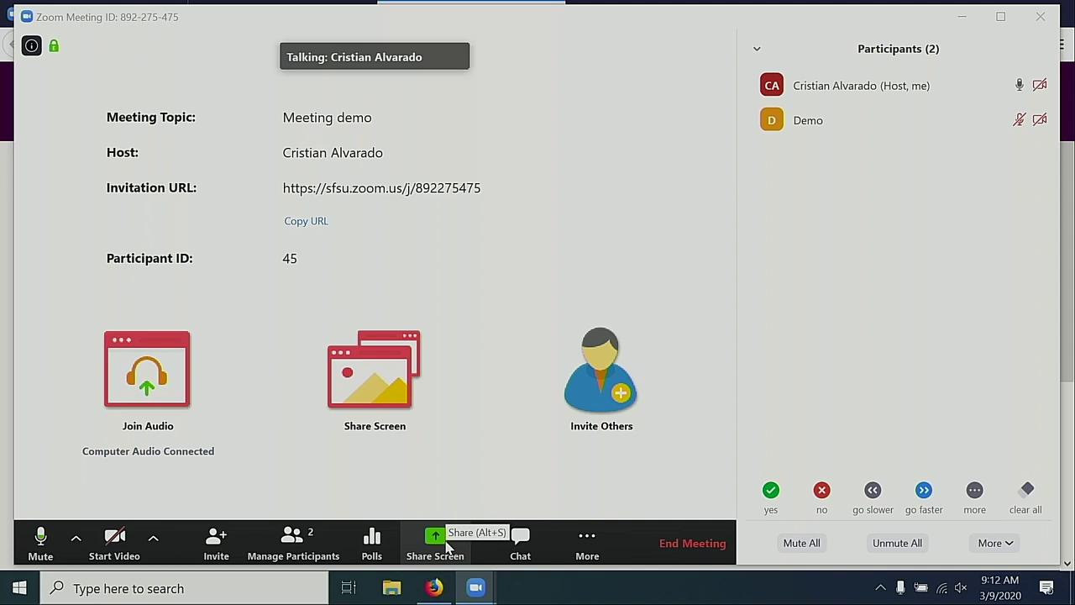
# Step: Share the entire screen with the meeting, and stop the share
pyautogui.click(436, 542)
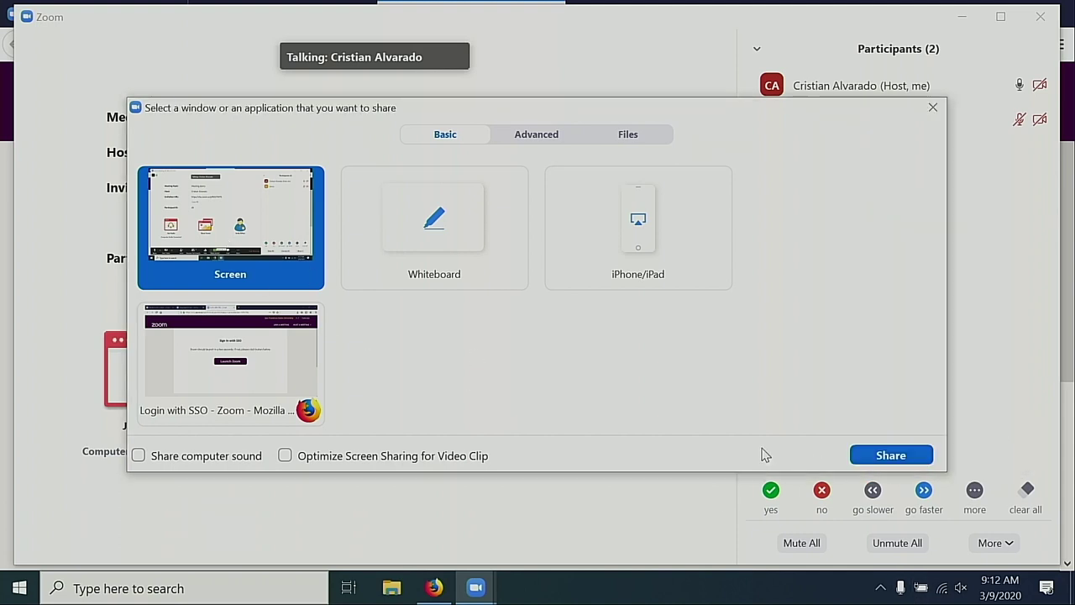
pyautogui.click(865, 455)
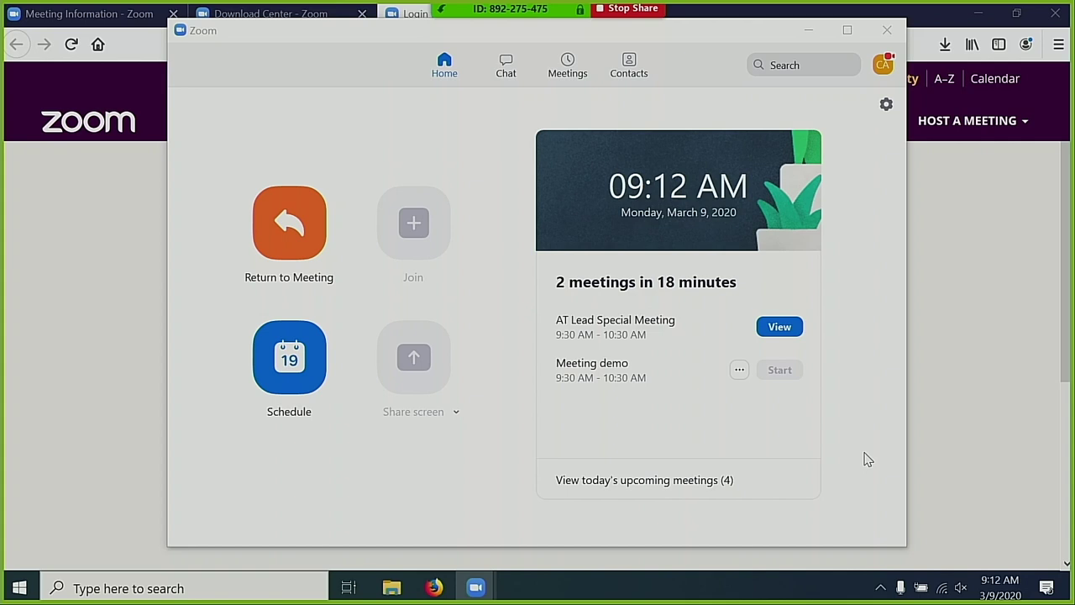
pyautogui.click(626, 8)
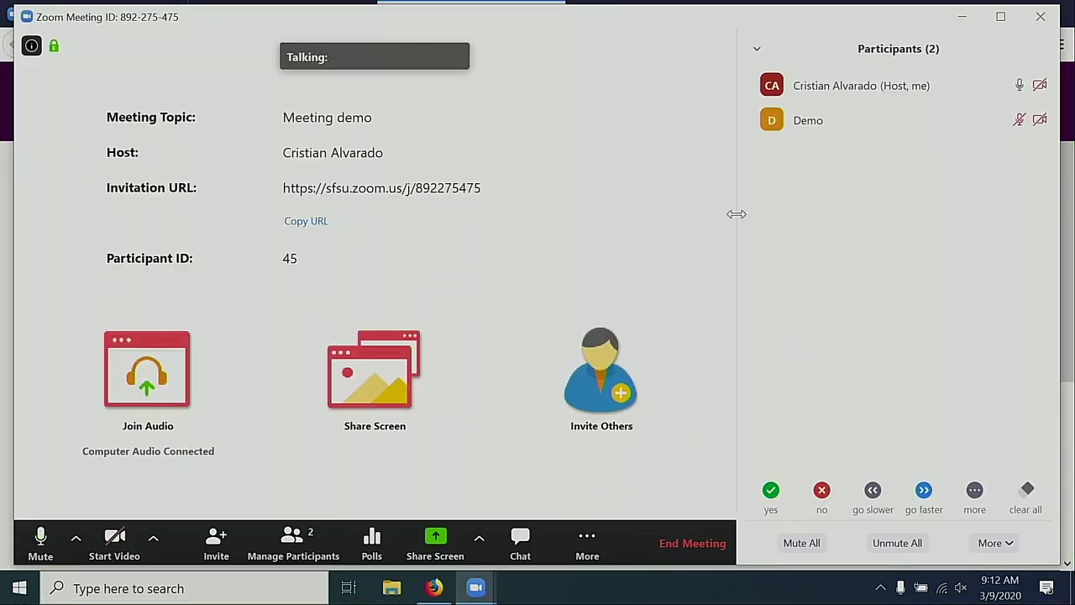
# Step: End the running meeting for all participants
pyautogui.click(681, 543)
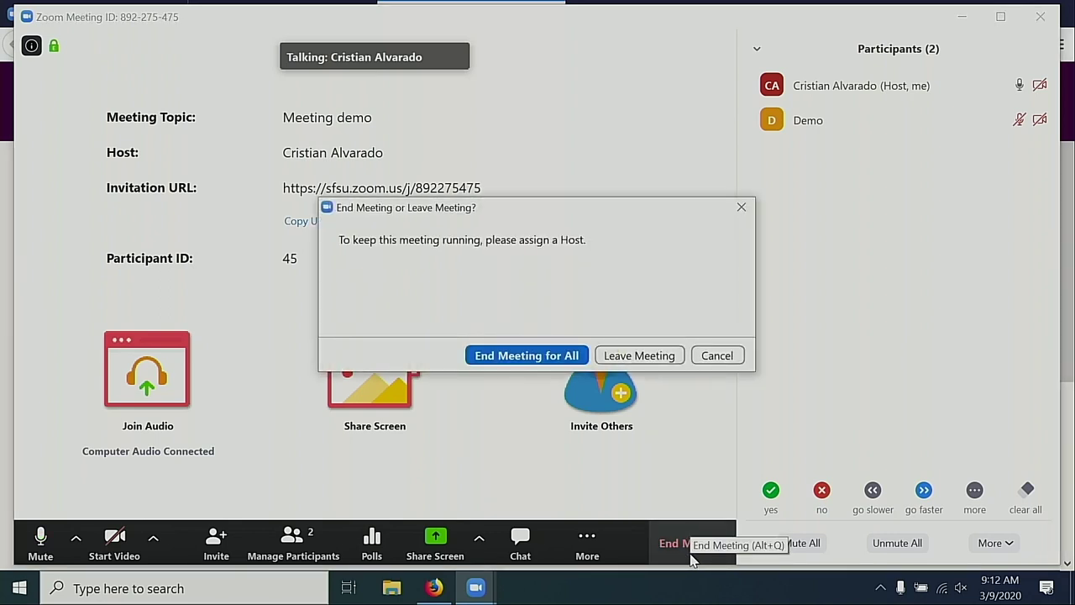
pyautogui.click(495, 362)
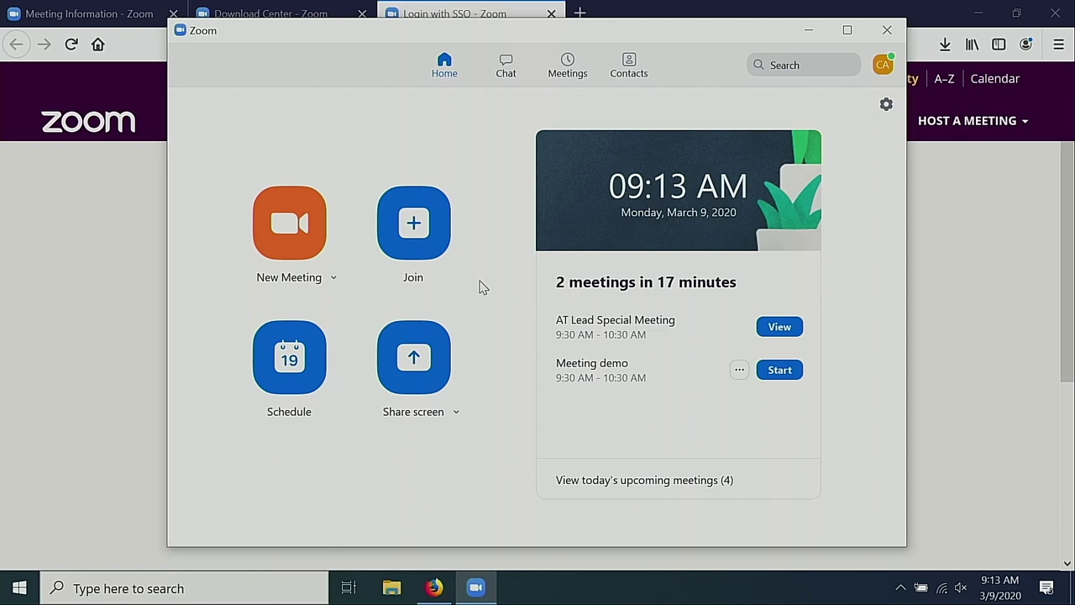
# Step: Open the Join Meeting dialog from the Zoom client's home screen
pyautogui.click(424, 232)
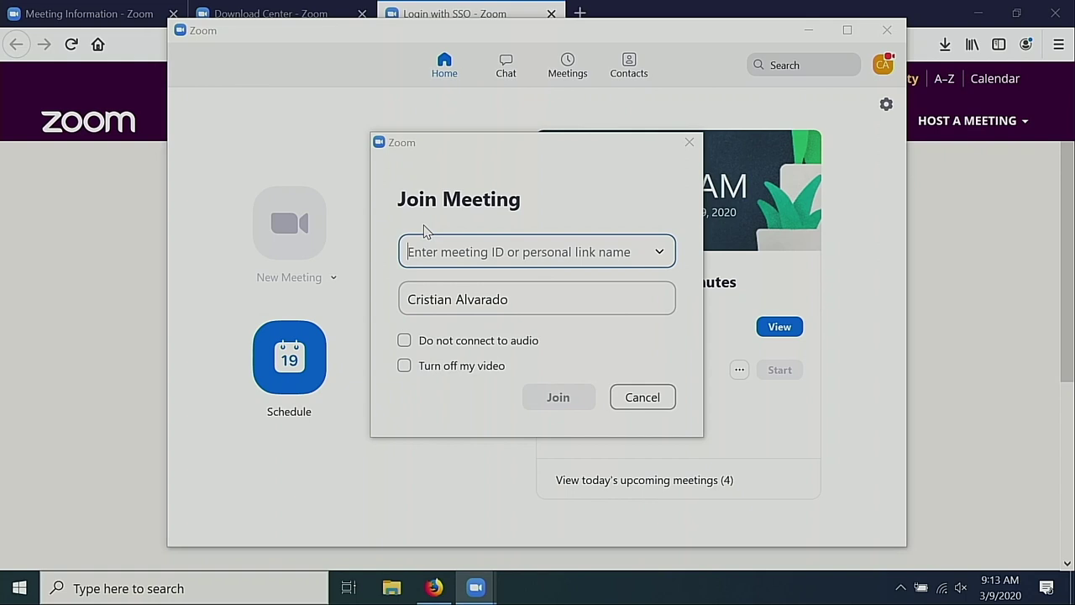